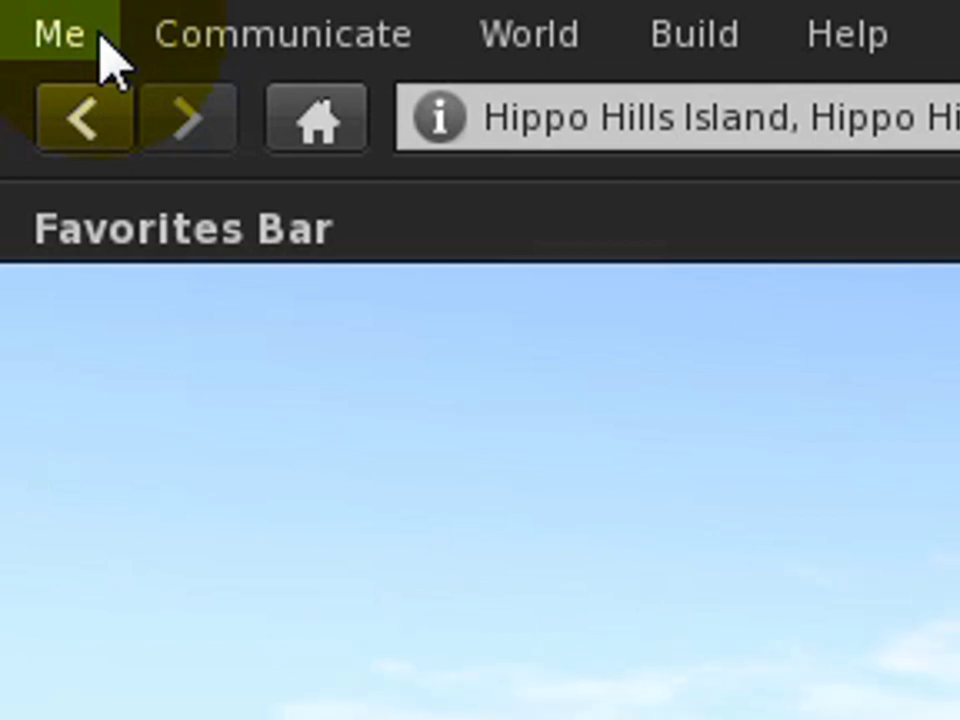
# - Detach the Me menu as a floating window over the scene and review its commands
pyautogui.click(104, 45)
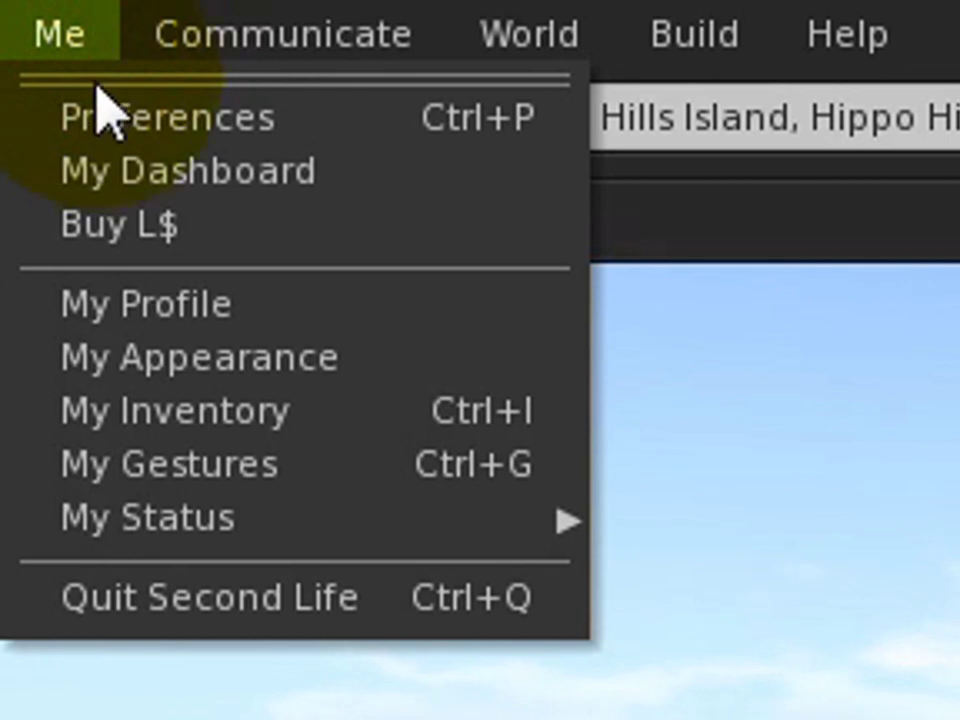
pyautogui.click(140, 80)
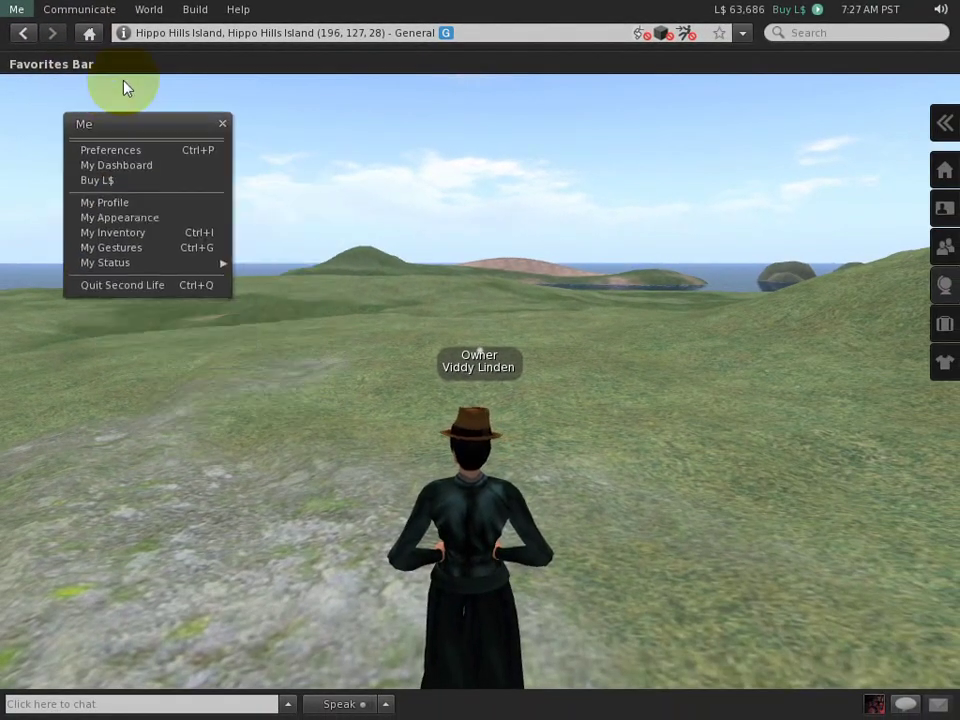
pyautogui.moveTo(125, 88)
pyautogui.mouseDown()
pyautogui.moveTo(178, 122)
pyautogui.moveTo(673, 270)
pyautogui.moveTo(161, 195)
pyautogui.moveTo(70, 78)
pyautogui.moveTo(86, 42)
pyautogui.moveTo(132, 77)
pyautogui.mouseUp()
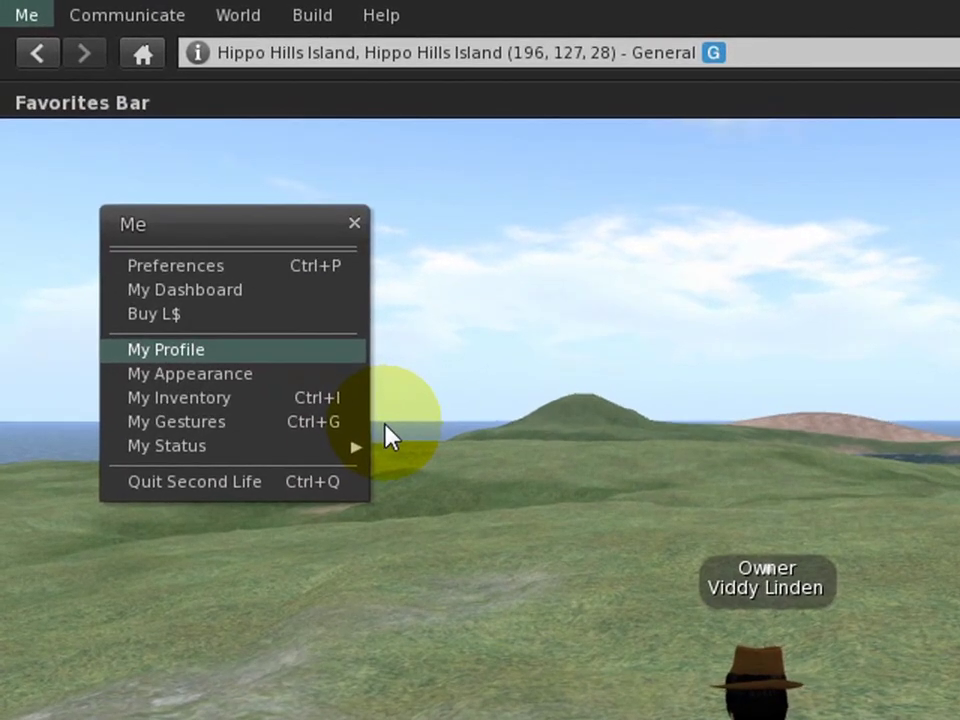
pyautogui.moveTo(244, 454)
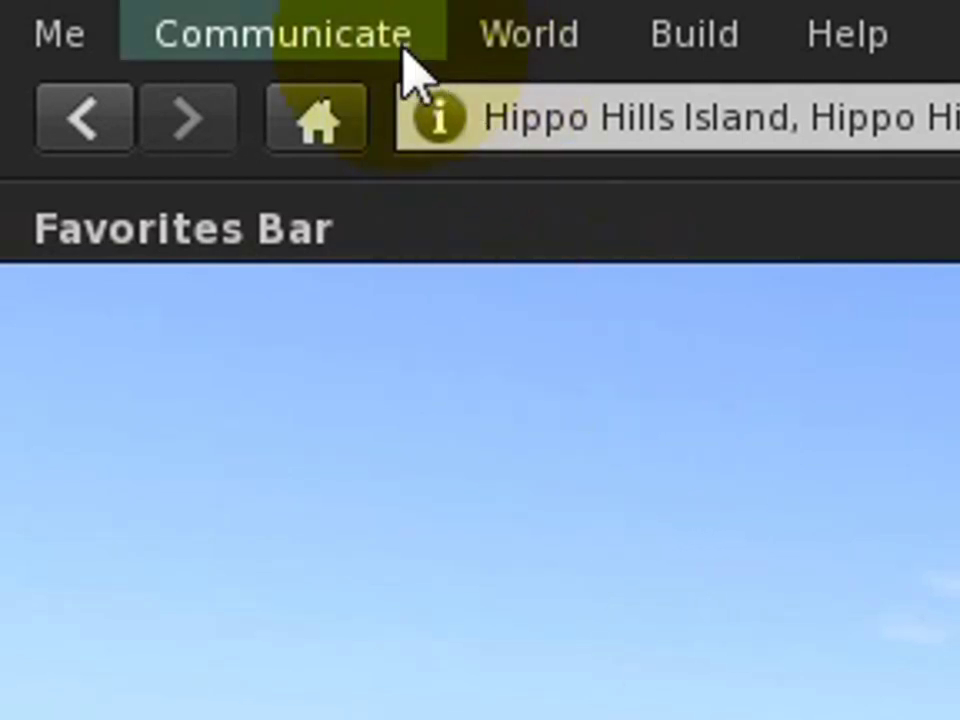
# - Look through the commands in the Communicate and World menus
pyautogui.click(365, 38)
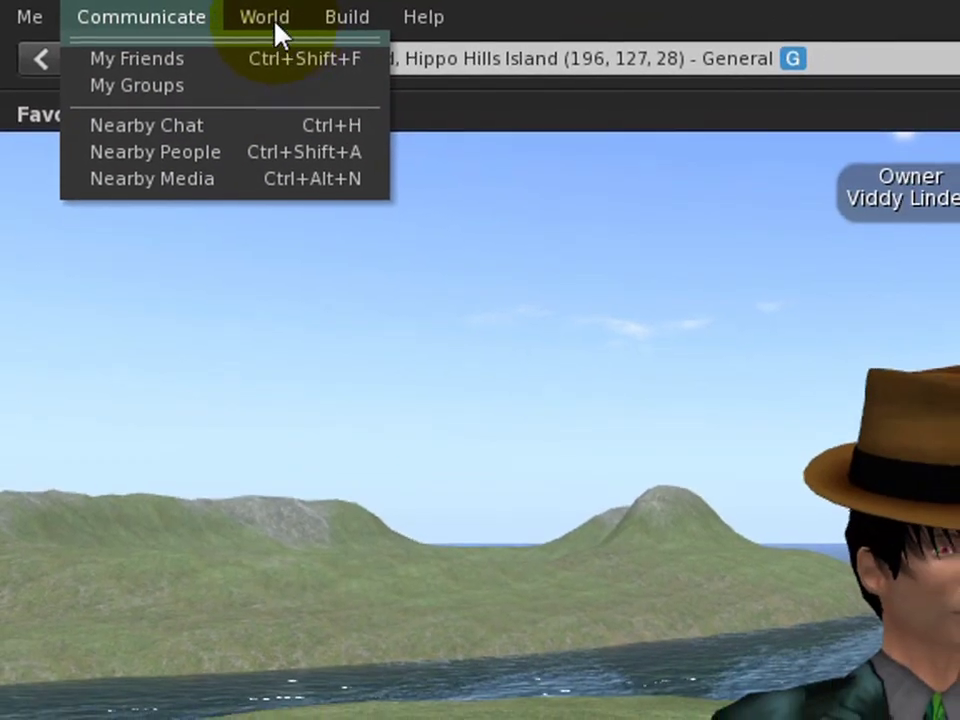
pyautogui.moveTo(545, 50)
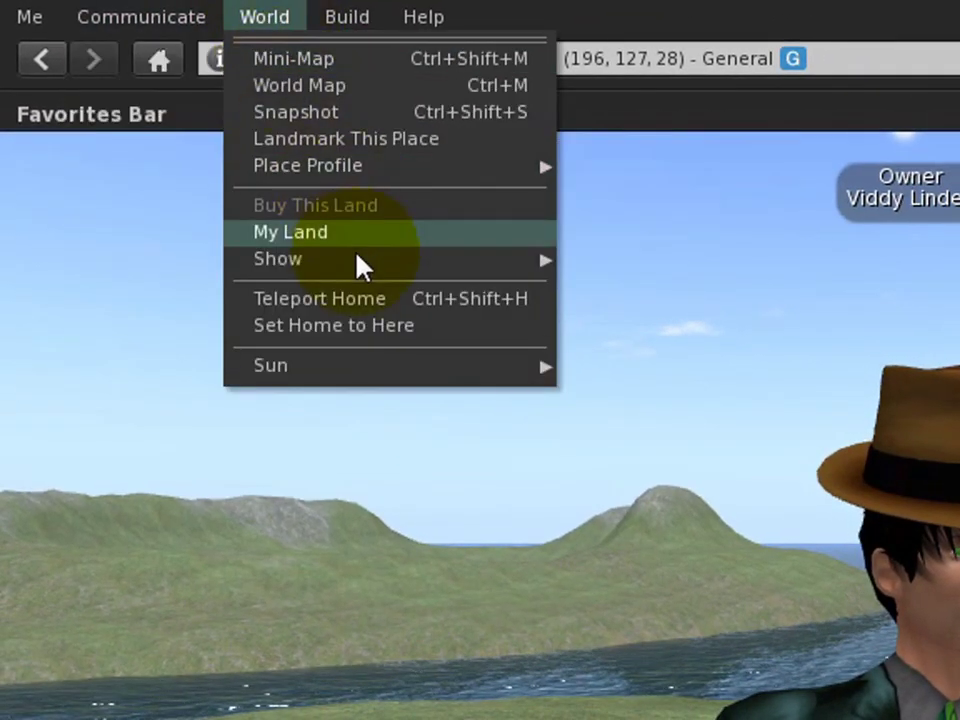
pyautogui.moveTo(360, 270)
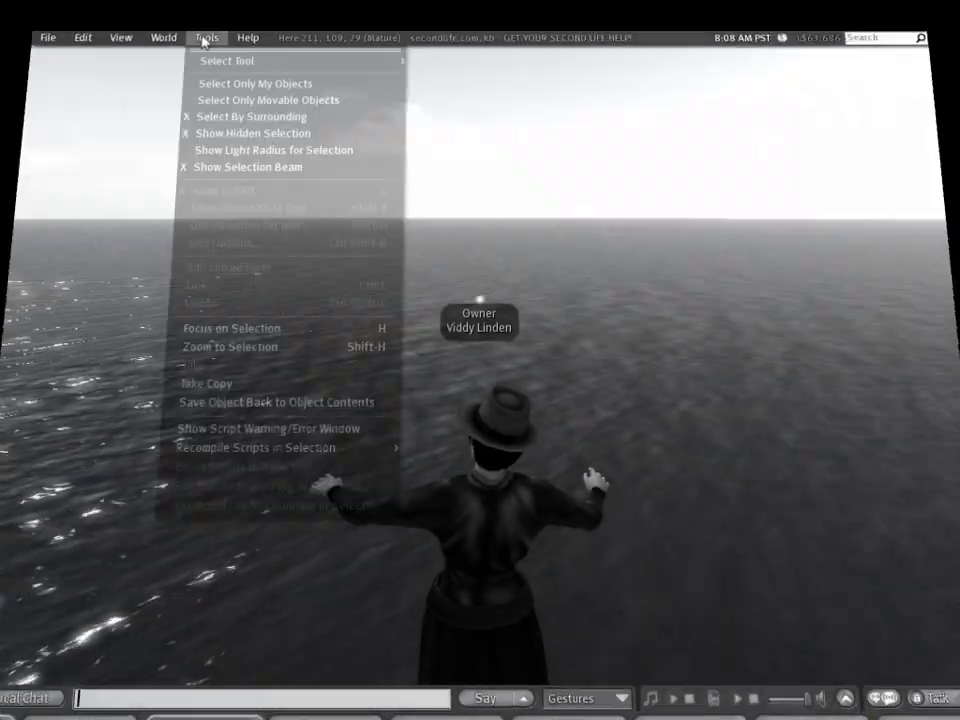
# - Detach the World menu's Show submenu as a floating window and close it again
pyautogui.moveTo(95, 8)
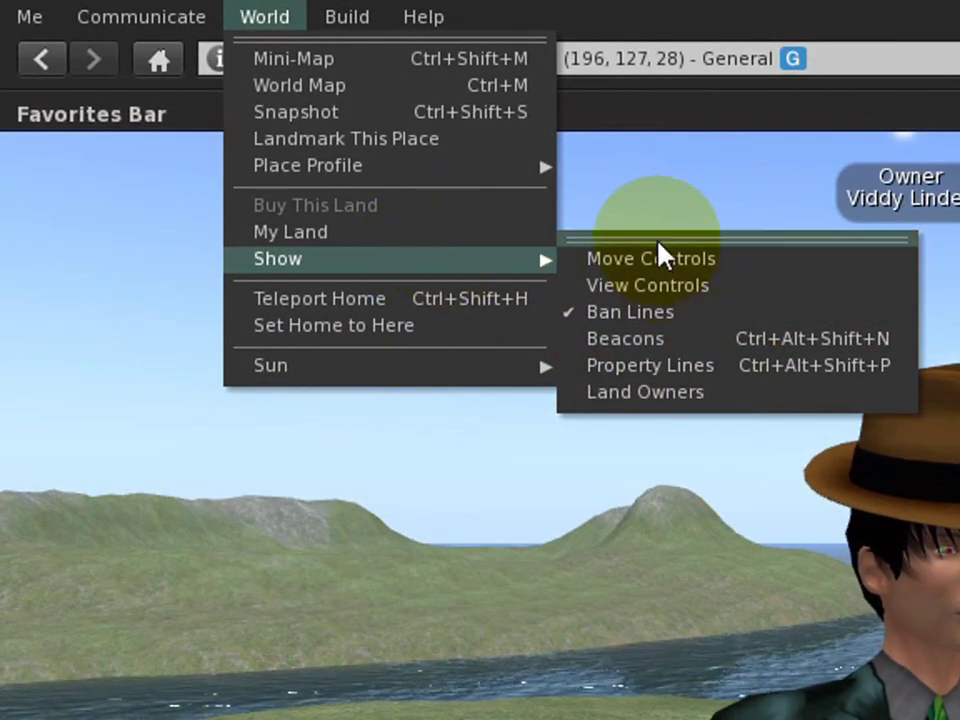
pyautogui.click(660, 240)
pyautogui.click(645, 210)
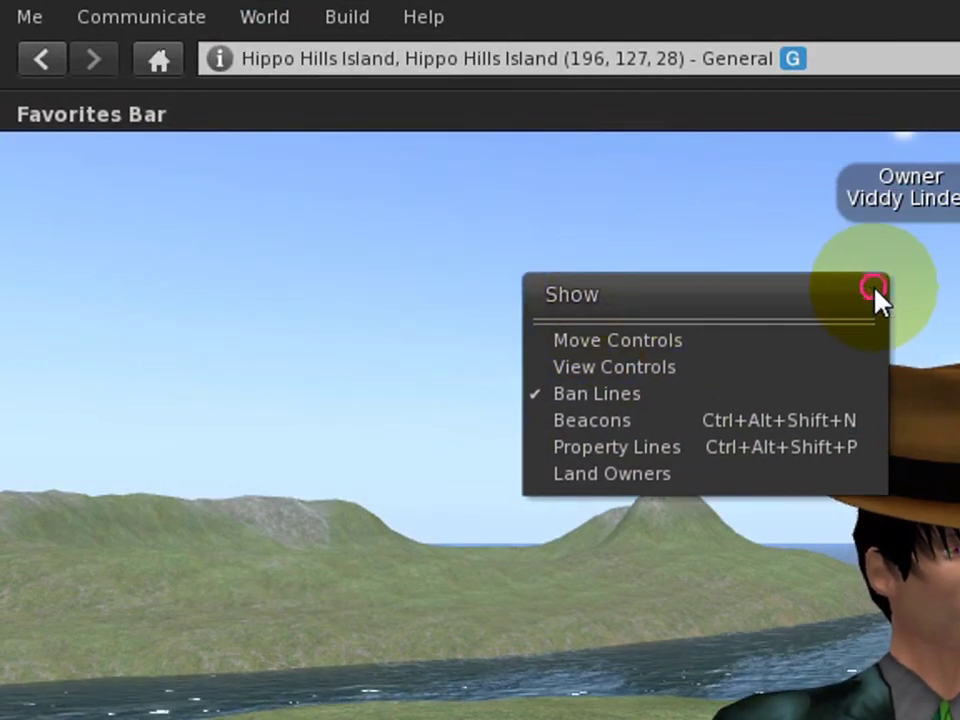
pyautogui.click(866, 289)
# - Review the World menu's Sun options and detach its Place Profile submenu as a floating window
pyautogui.click(270, 26)
pyautogui.moveTo(326, 366)
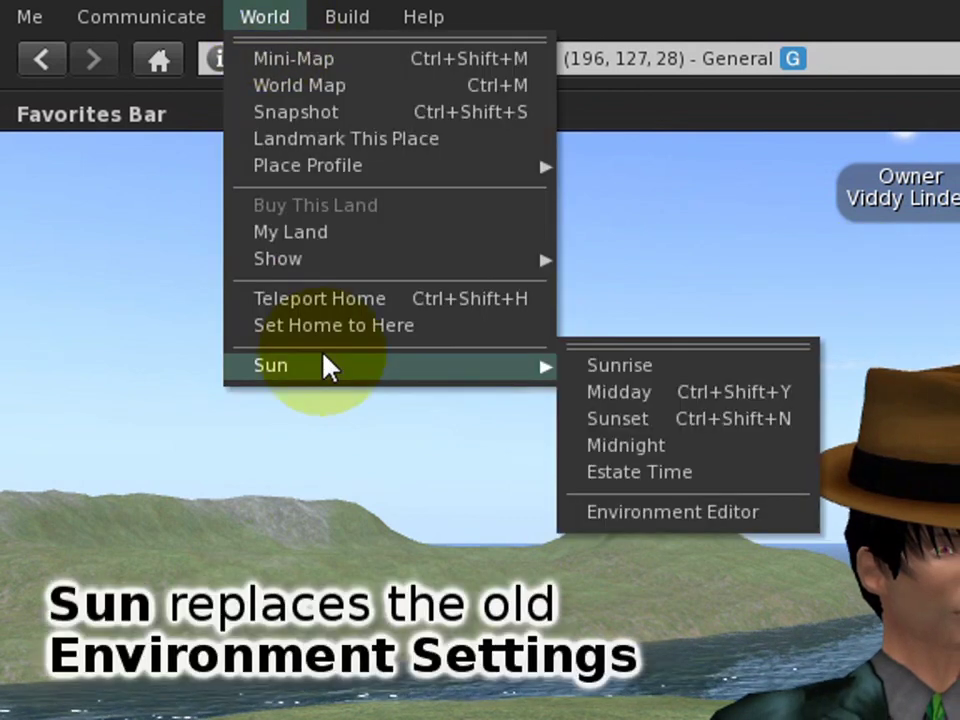
pyautogui.moveTo(445, 175)
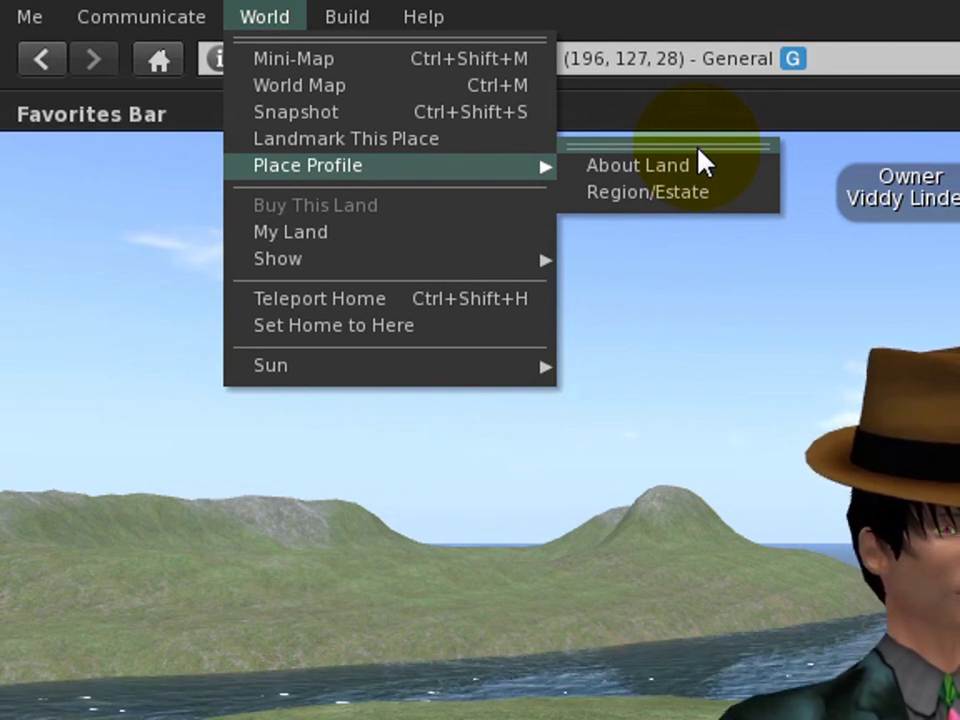
pyautogui.click(698, 150)
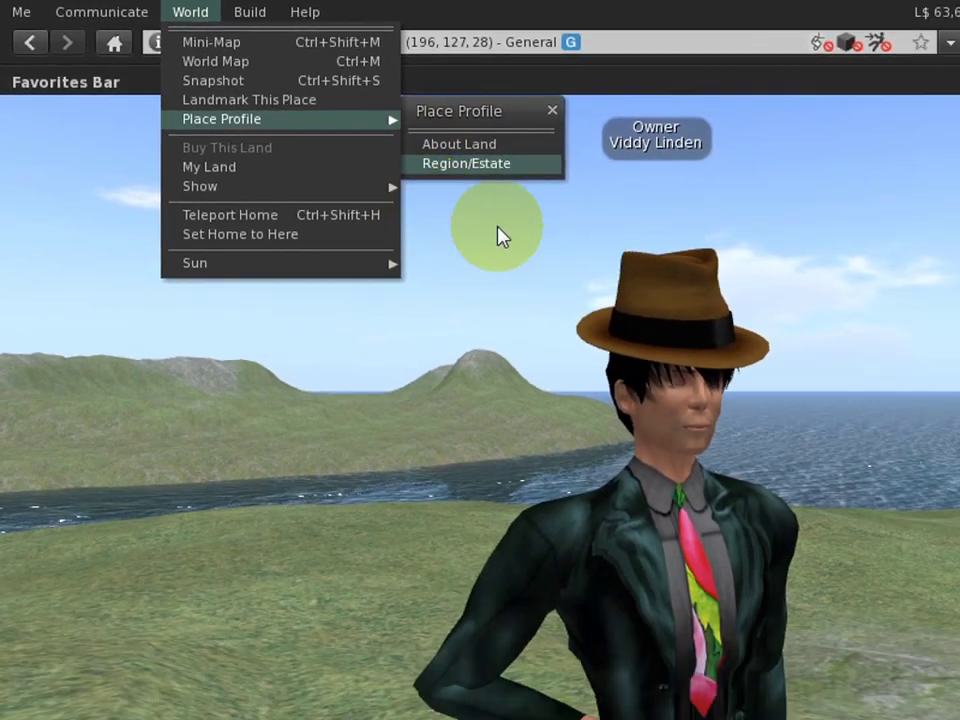
pyautogui.click(191, 171)
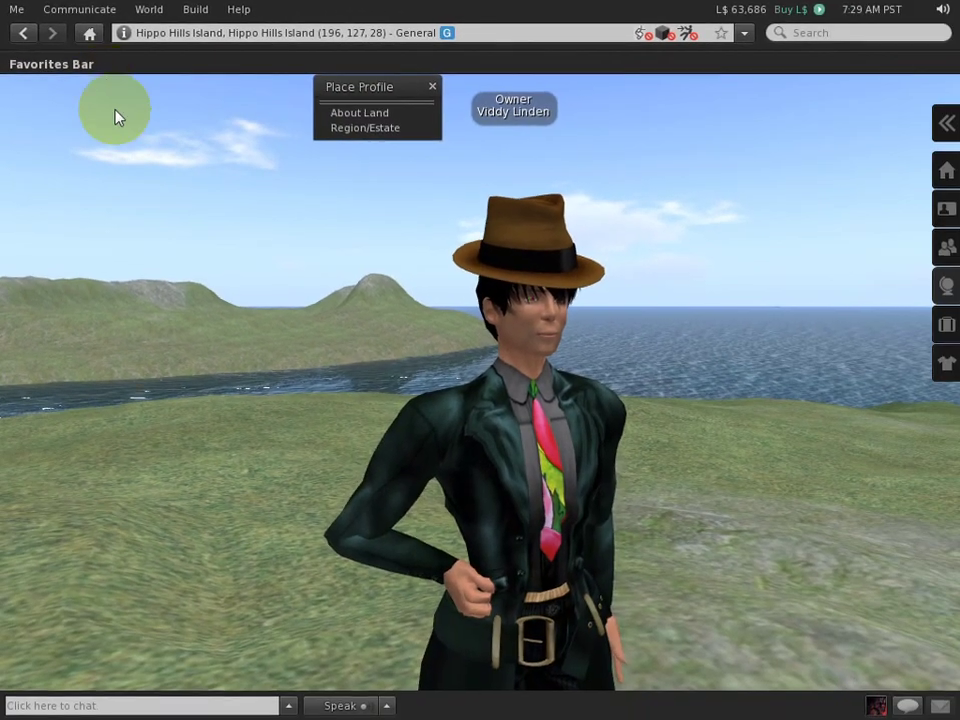
# - Show the current location's place profile and open the parcel's About Land details
pyautogui.click(121, 34)
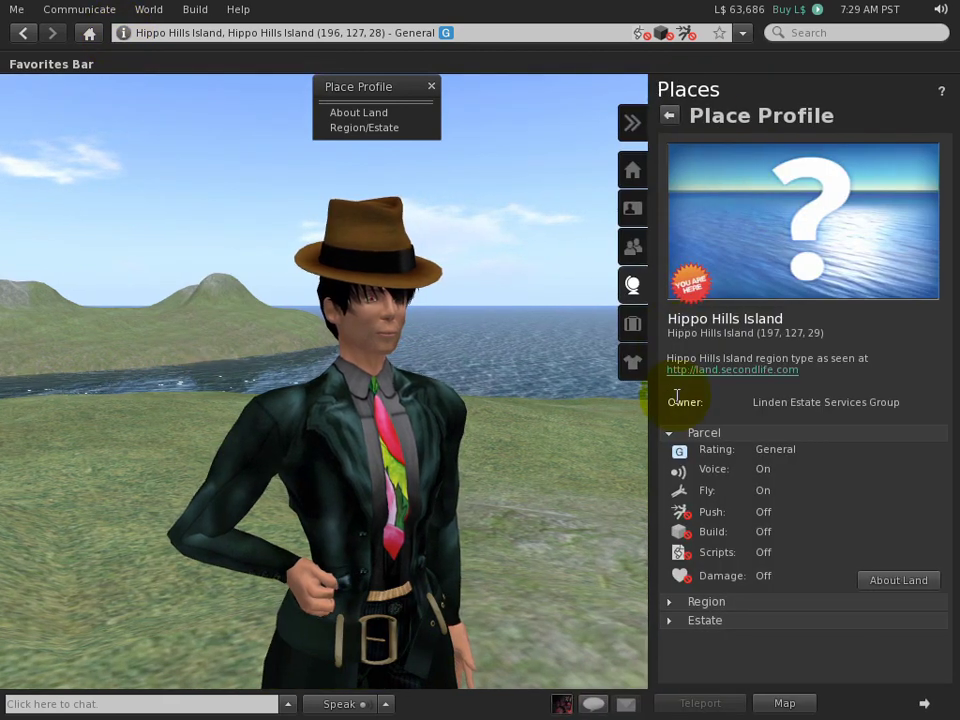
pyautogui.click(330, 113)
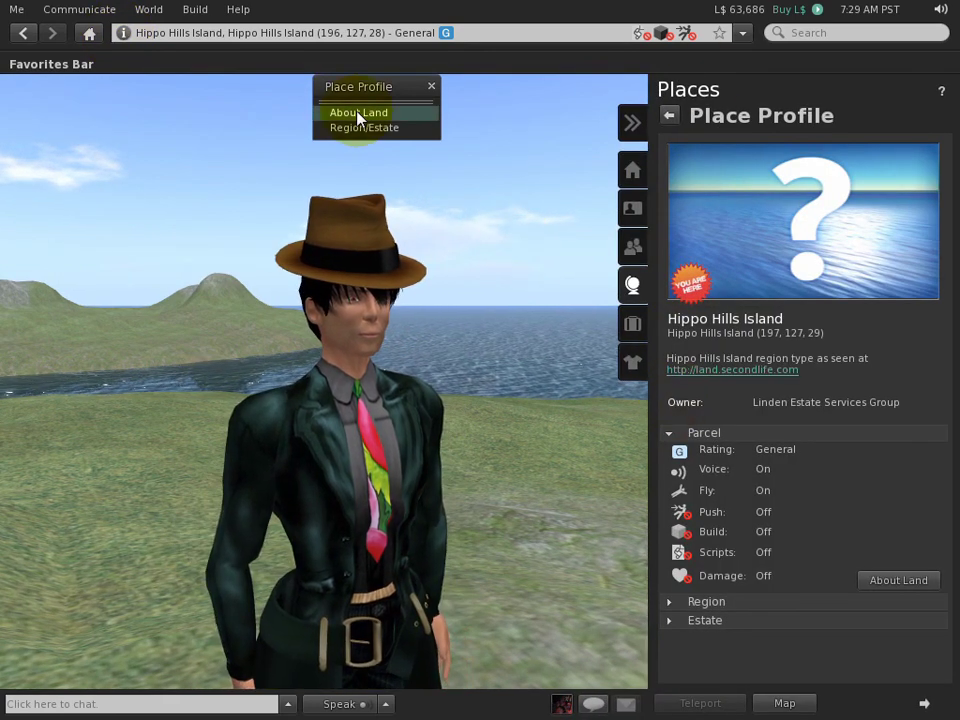
pyautogui.click(895, 584)
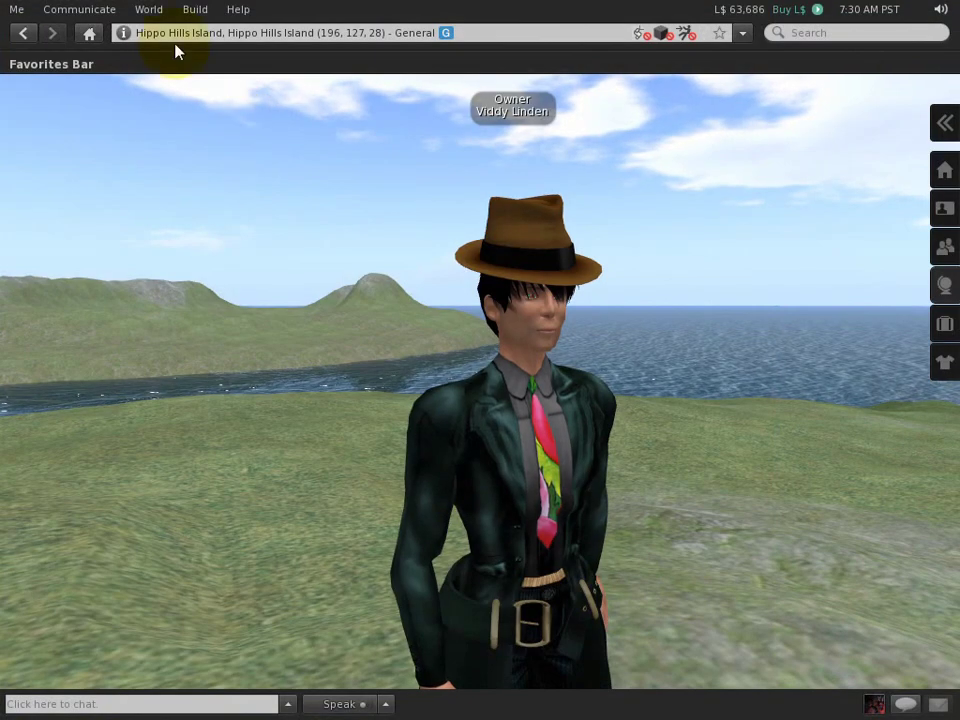
# - Open the world map, move its window out of the way and enlarge it
pyautogui.click(149, 10)
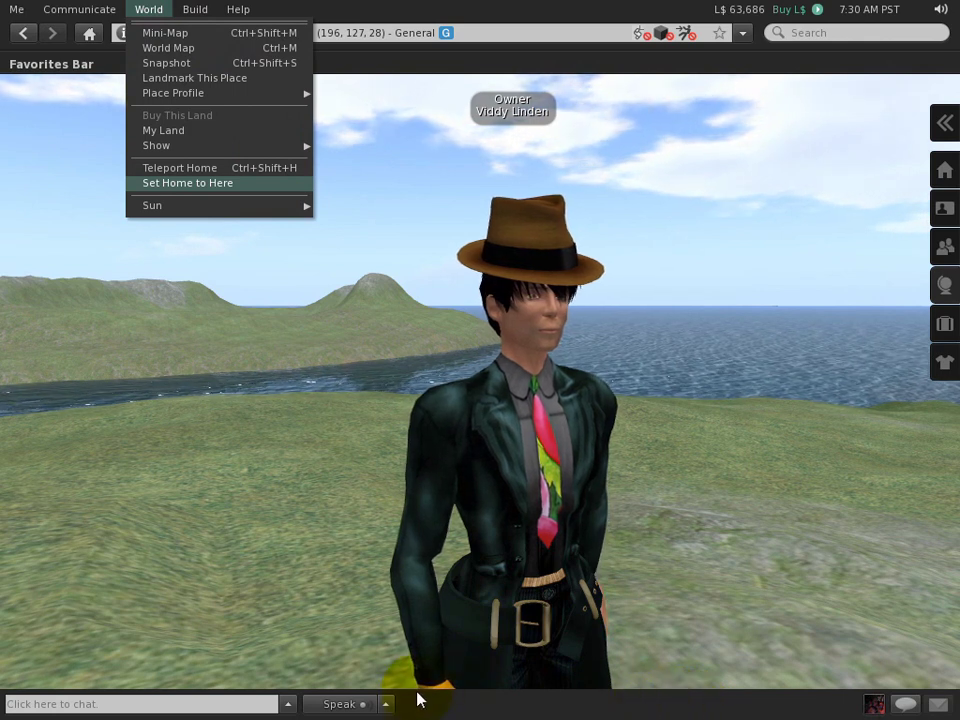
pyautogui.click(230, 50)
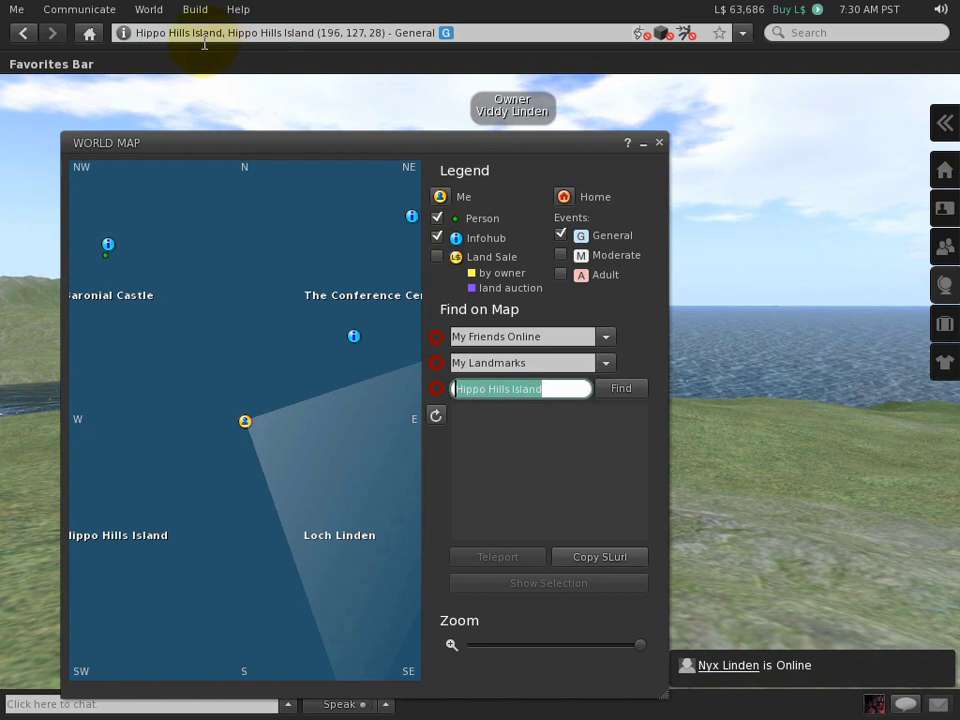
pyautogui.moveTo(266, 146); pyautogui.dragTo(206, 90)
pyautogui.moveTo(605, 632); pyautogui.dragTo(685, 646)
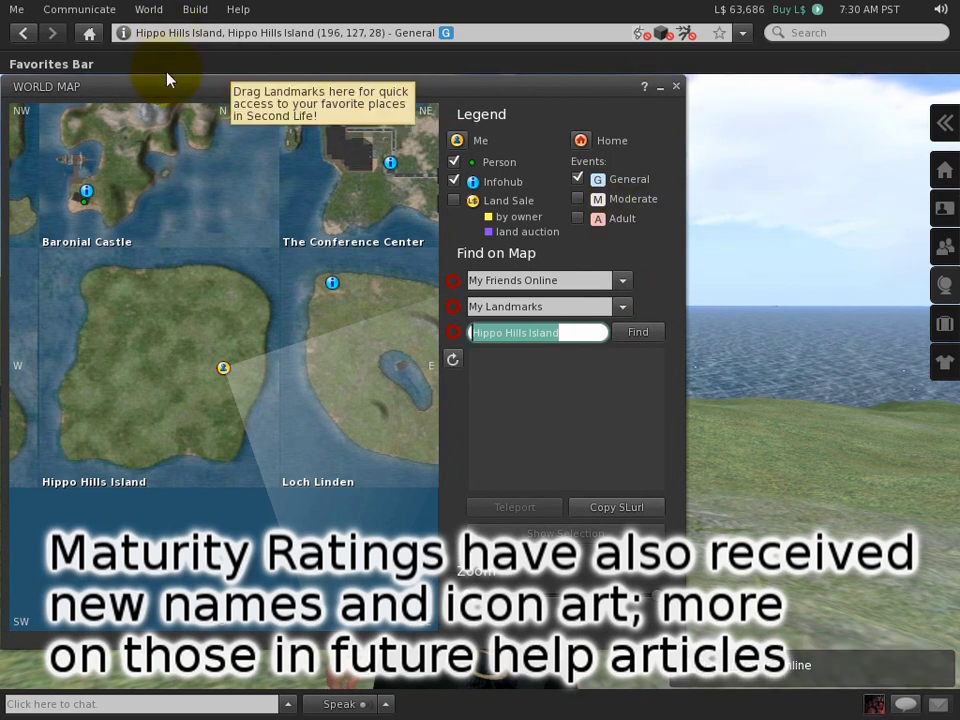
# - Open the mini-map and place its window beside the world map without overlapping it
pyautogui.click(150, 11)
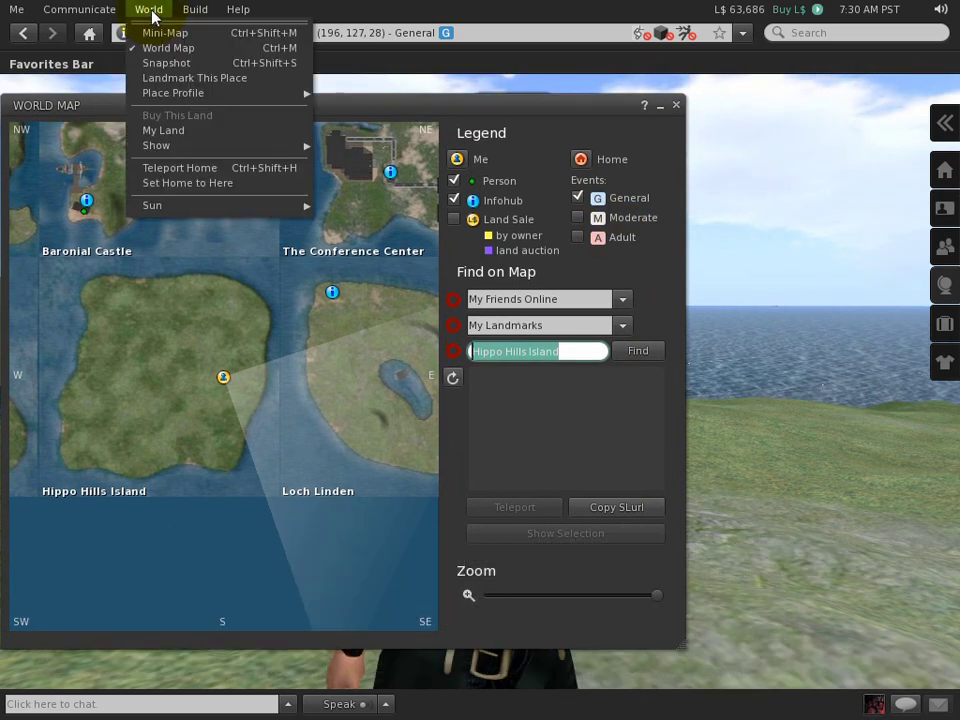
pyautogui.click(188, 34)
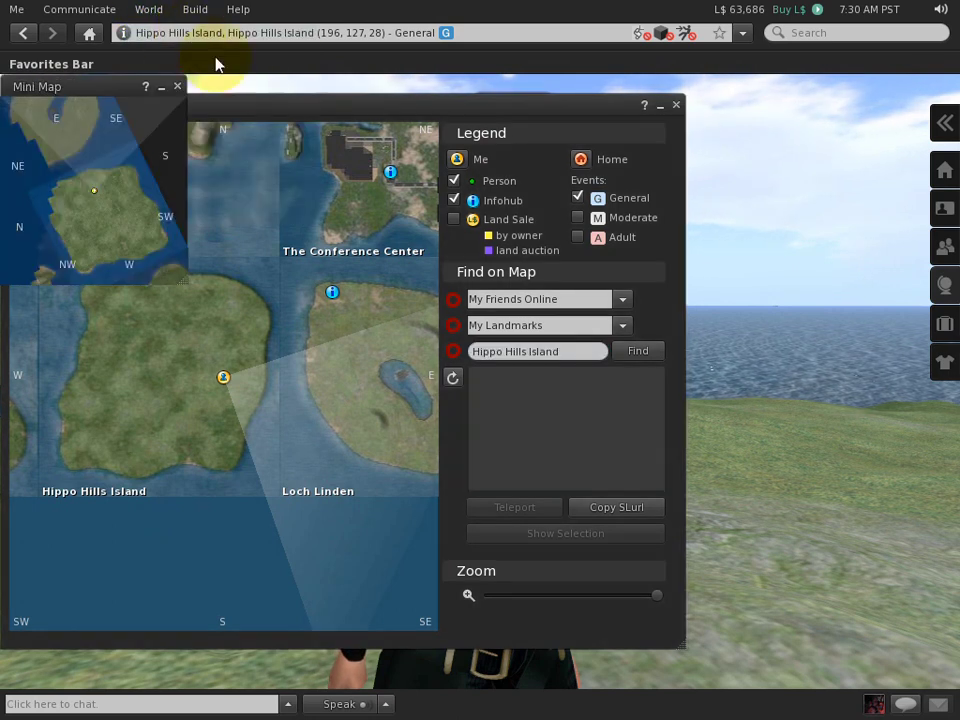
pyautogui.moveTo(146, 90); pyautogui.dragTo(841, 101)
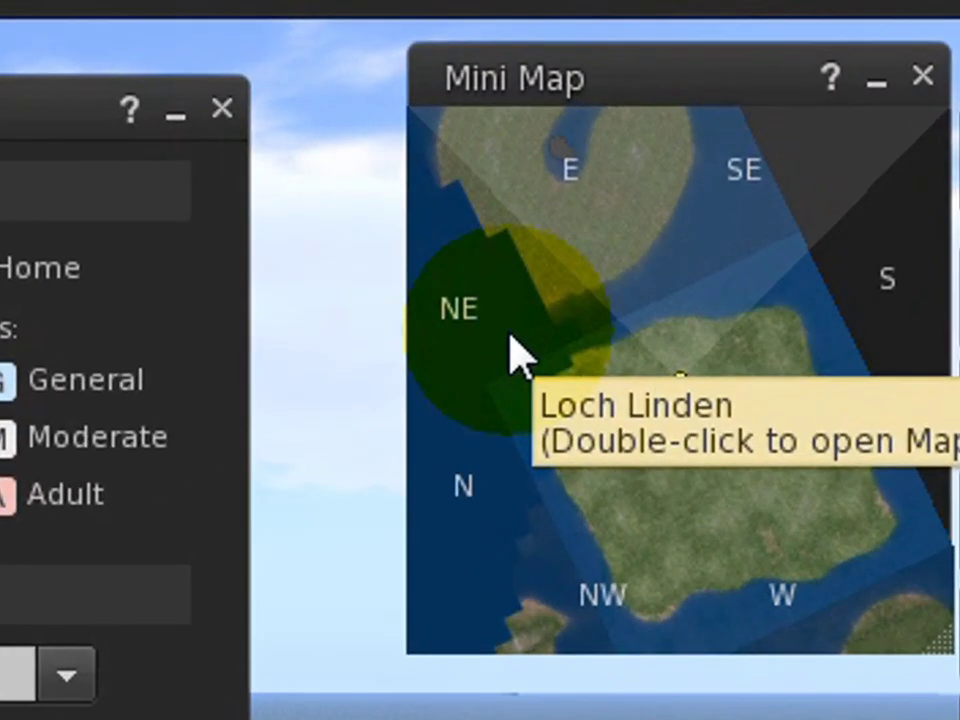
# - Hide and reopen the world map from the mini-map's own options, and close the world map window
pyautogui.rightClick(512, 355)
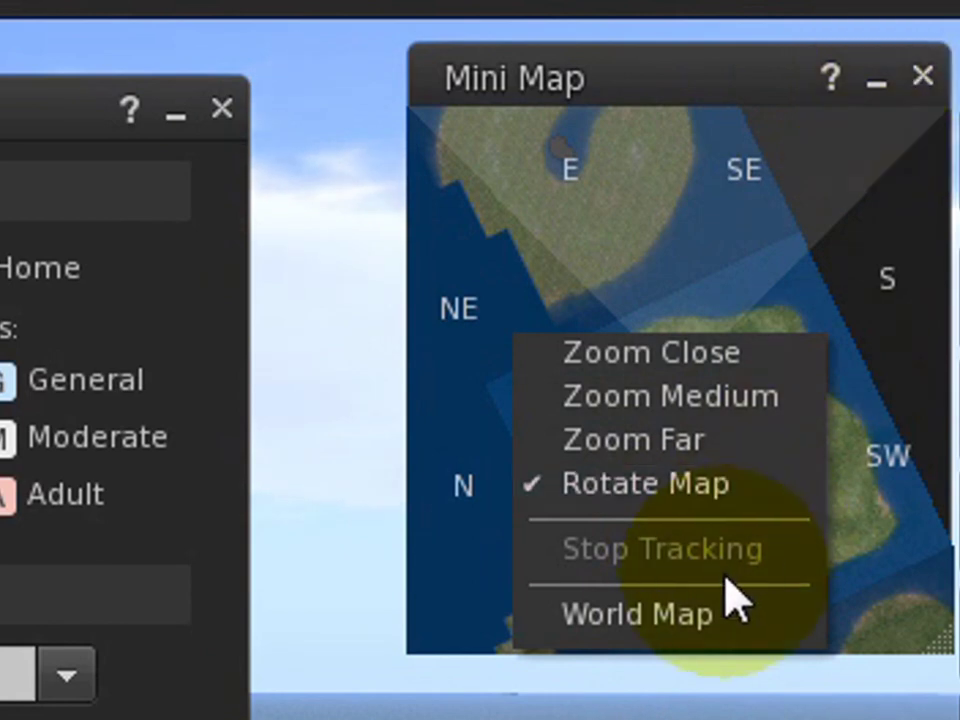
pyautogui.click(714, 617)
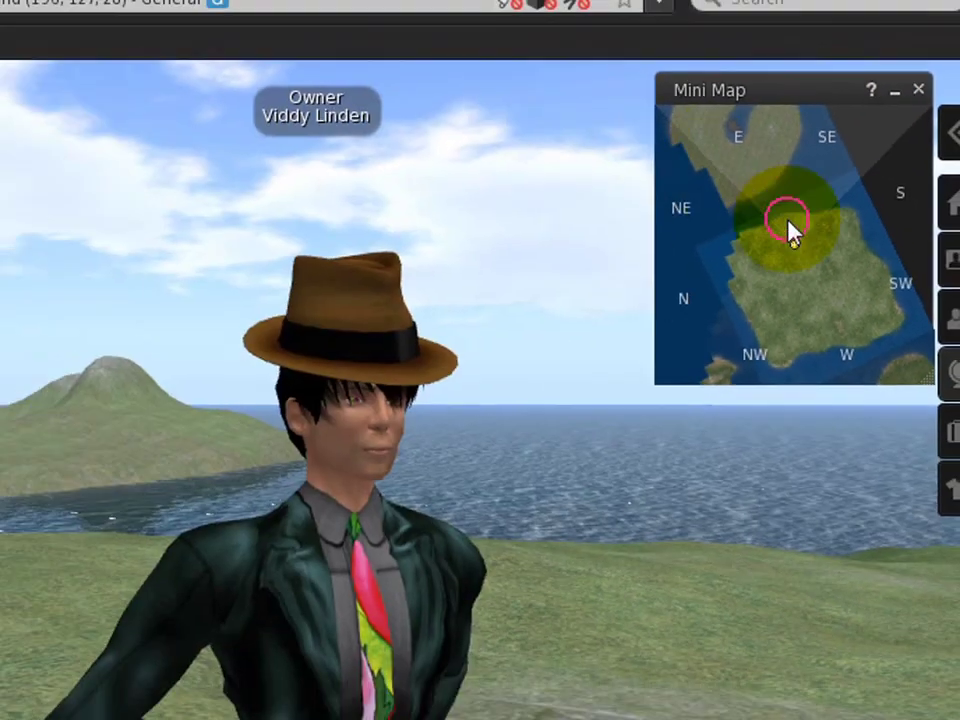
pyautogui.rightClick(790, 228)
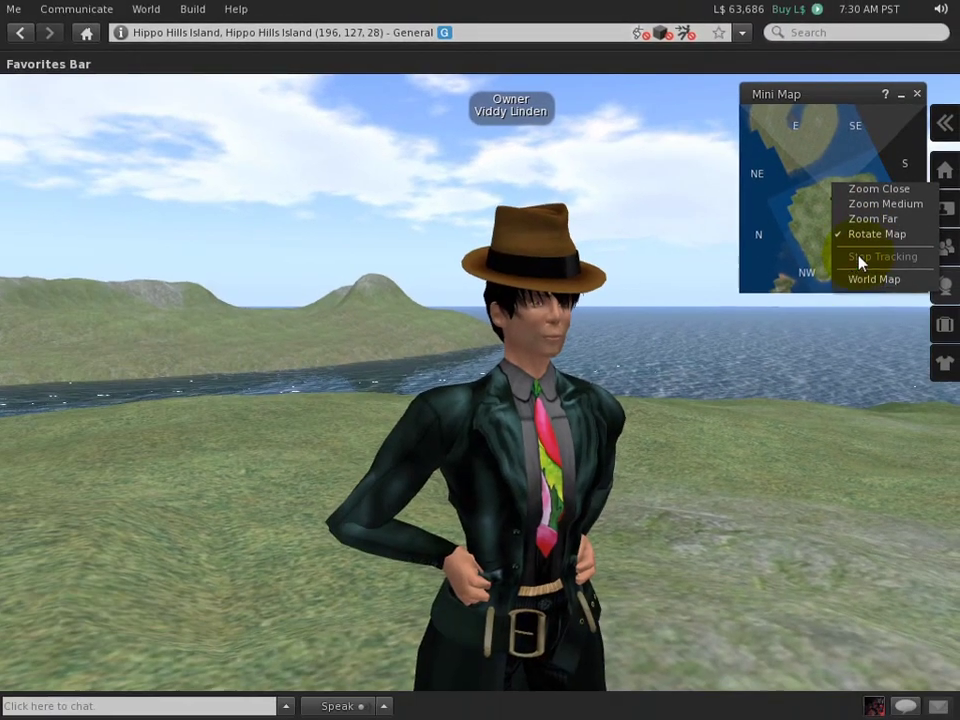
pyautogui.click(860, 276)
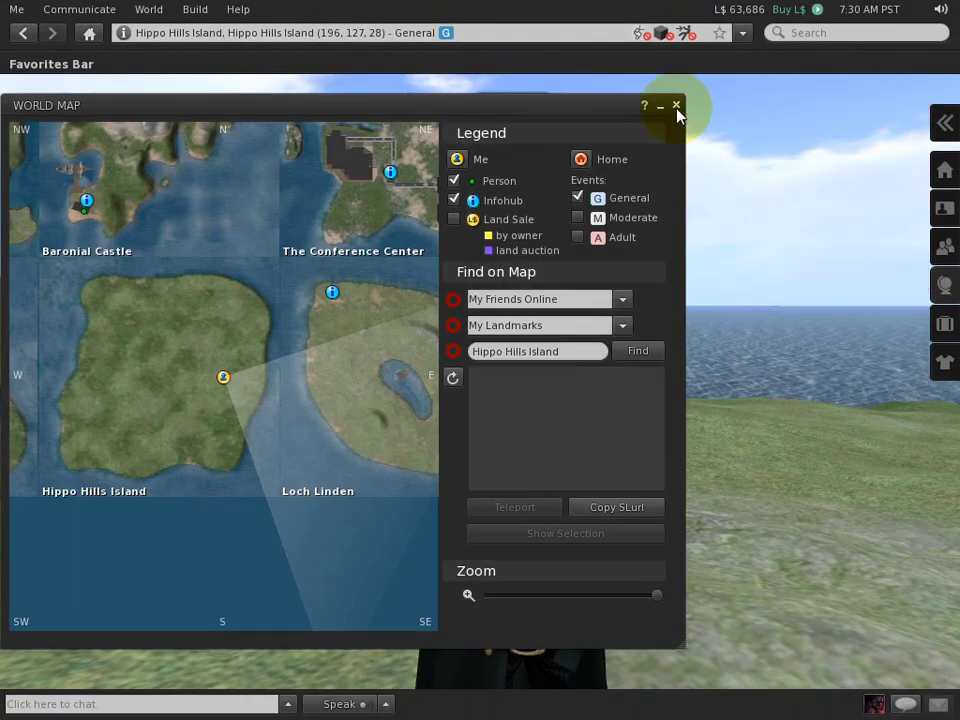
pyautogui.click(676, 108)
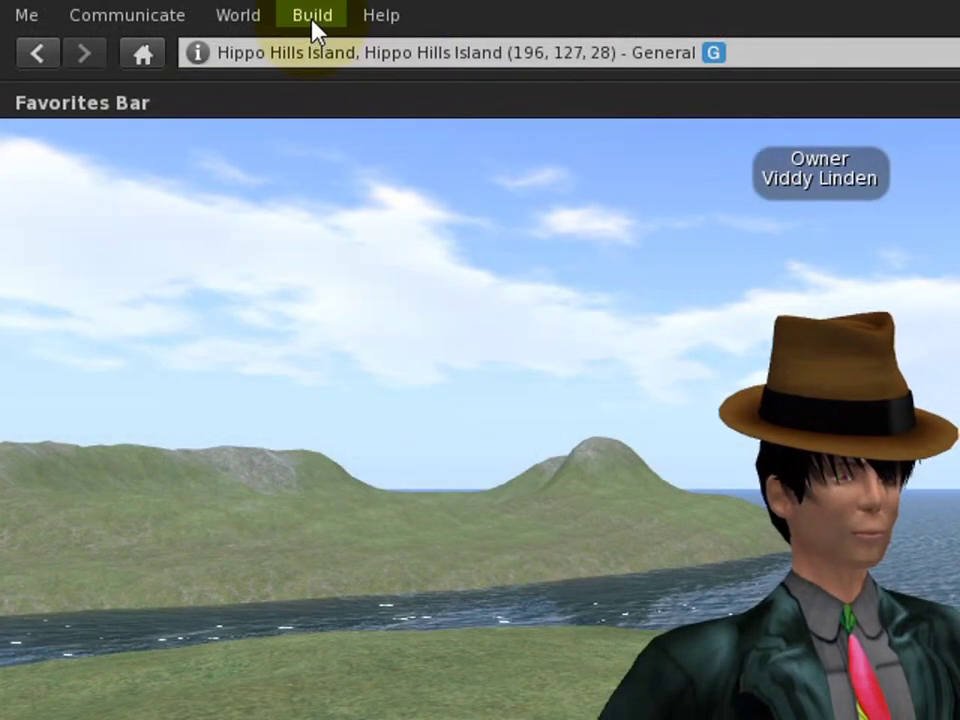
# - Activate the Focus Tool for building and reposition the build window
pyautogui.click(313, 17)
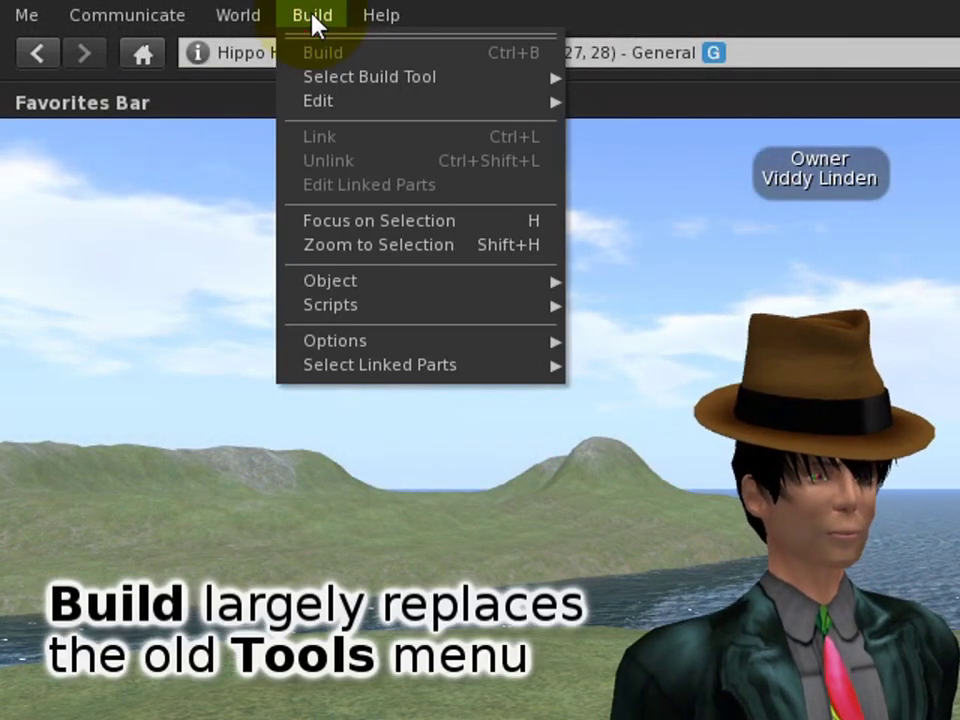
pyautogui.moveTo(400, 365)
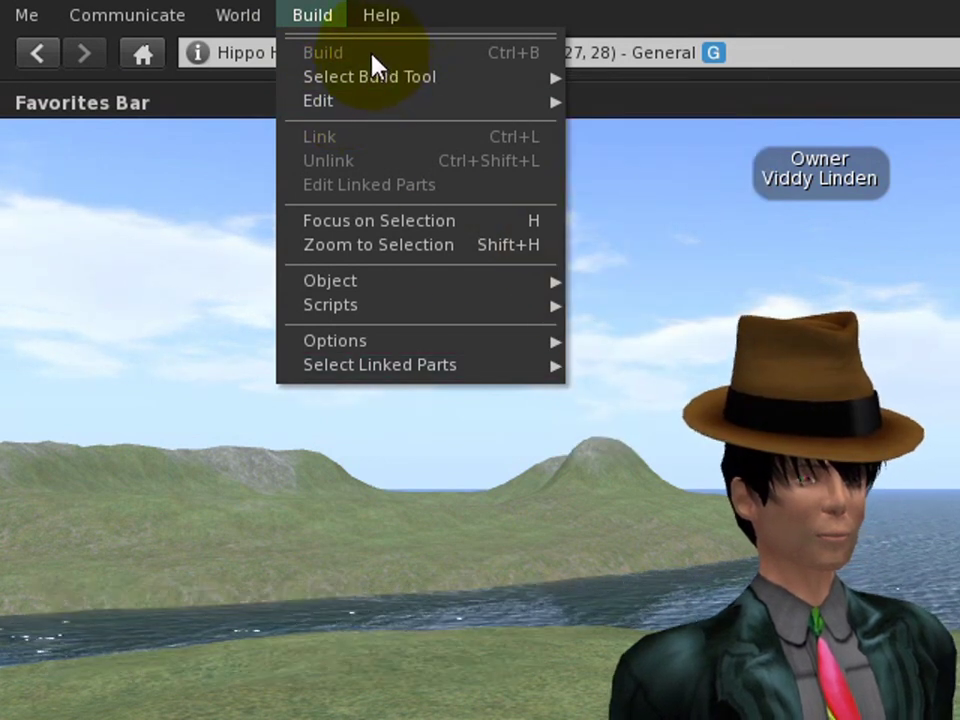
pyautogui.moveTo(370, 82)
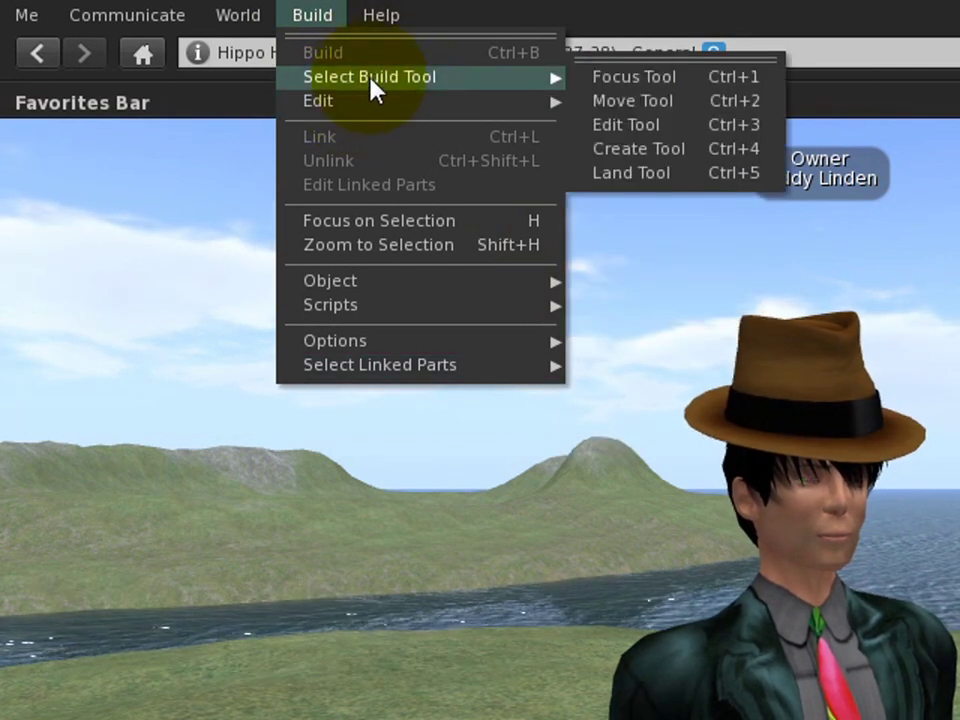
pyautogui.click(652, 82)
pyautogui.moveTo(300, 289); pyautogui.dragTo(367, 152)
# - Examine the Build menu's Object, Options and Select Linked Parts submenus
pyautogui.click(316, 18)
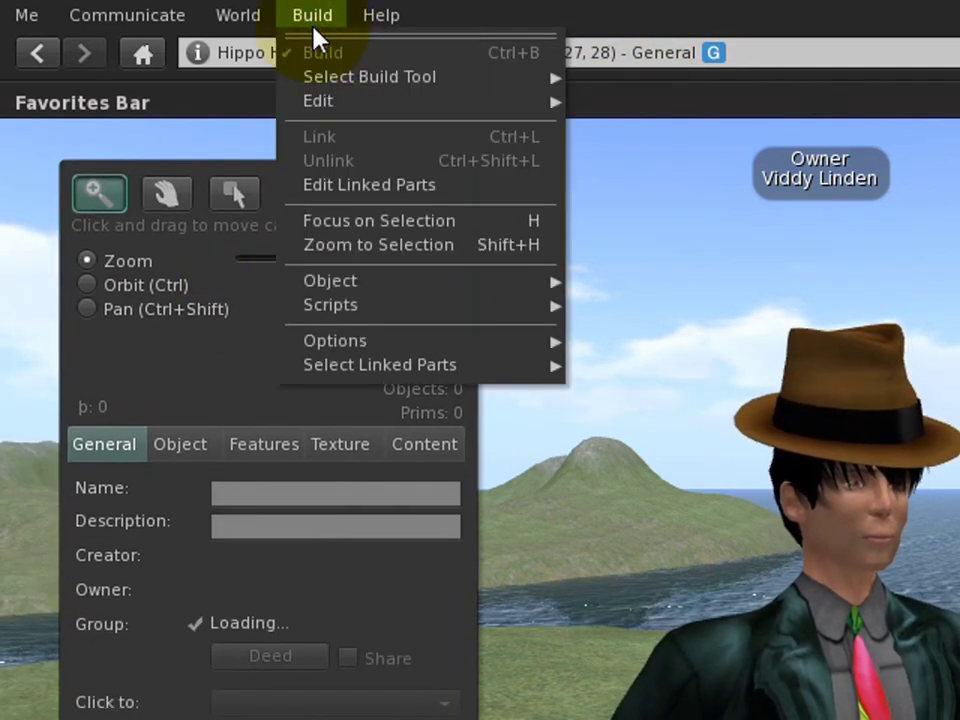
pyautogui.moveTo(392, 283)
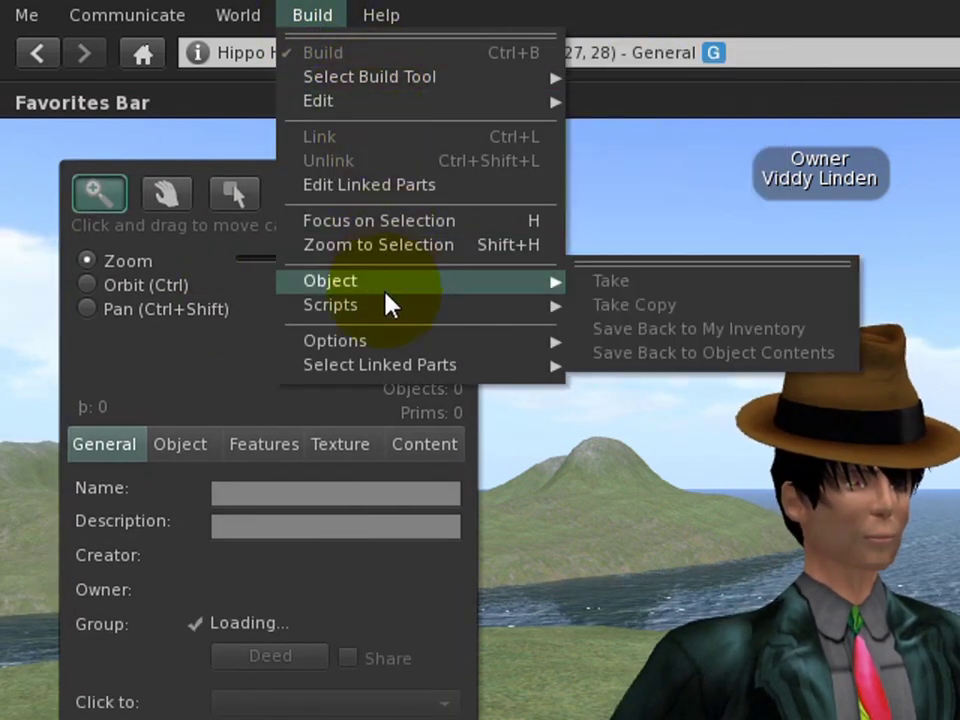
pyautogui.moveTo(385, 342)
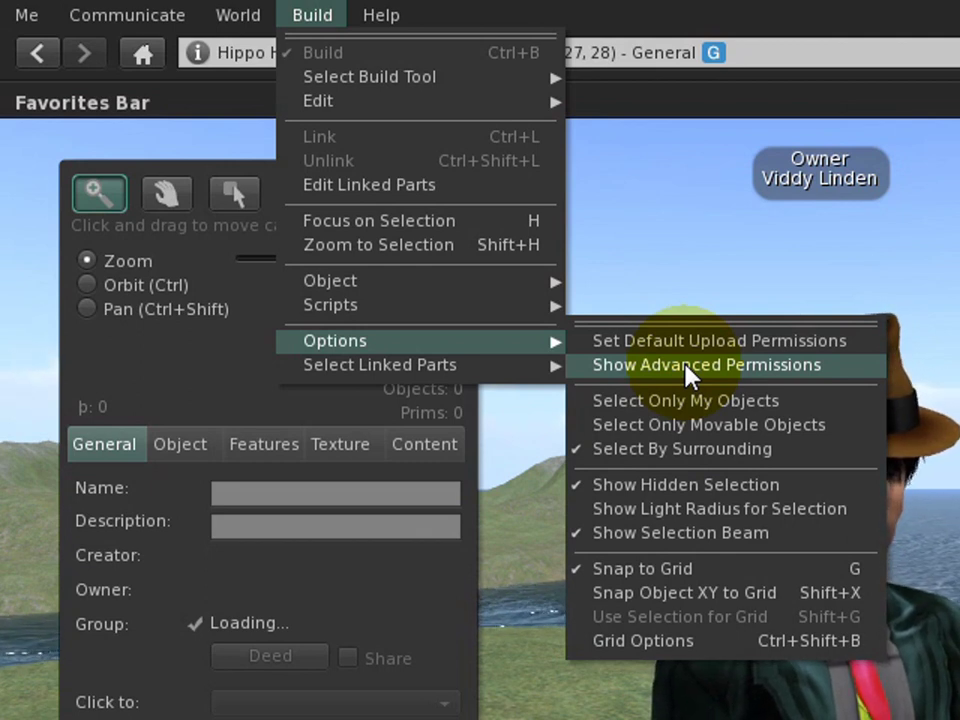
pyautogui.moveTo(435, 368)
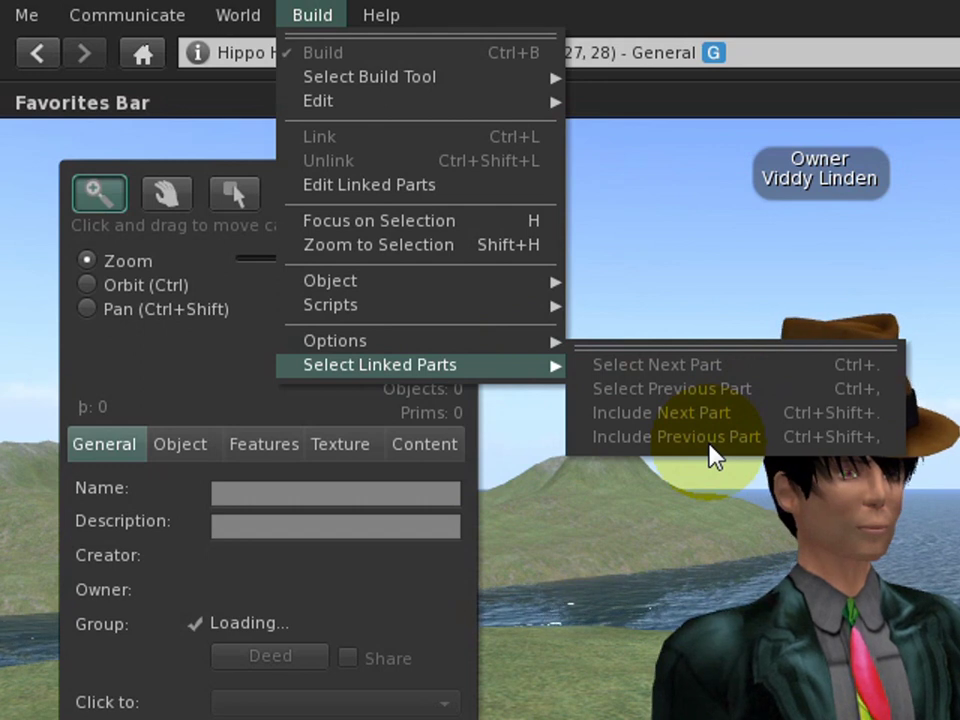
pyautogui.moveTo(450, 87)
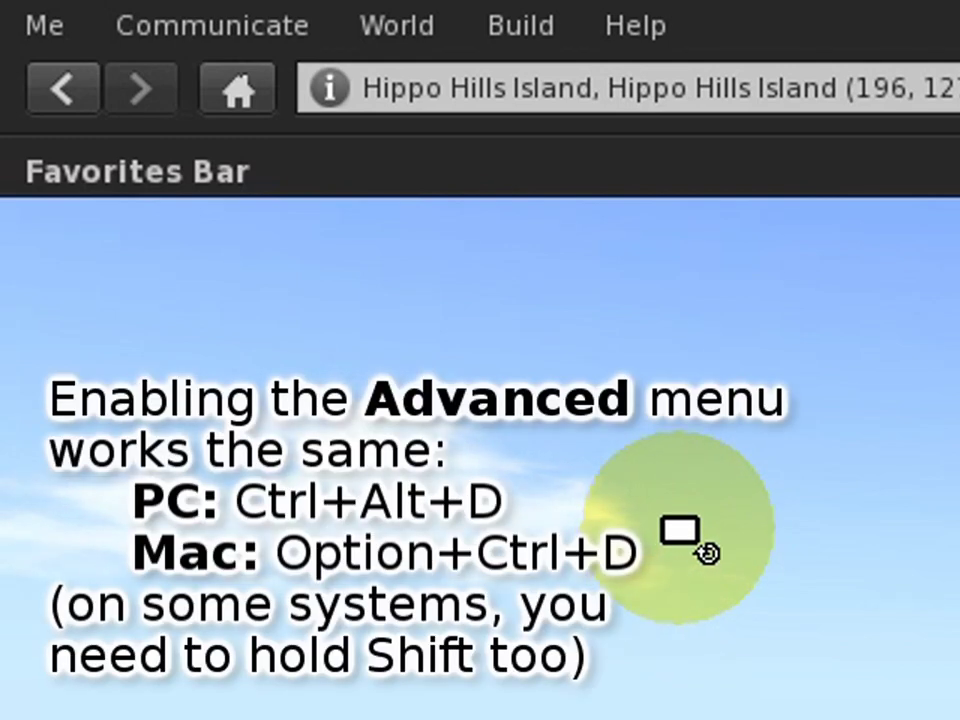
# - Enable the Advanced menu and show its Shortcuts submenu
pyautogui.hotkey('ctrl', 'alt', 'd')
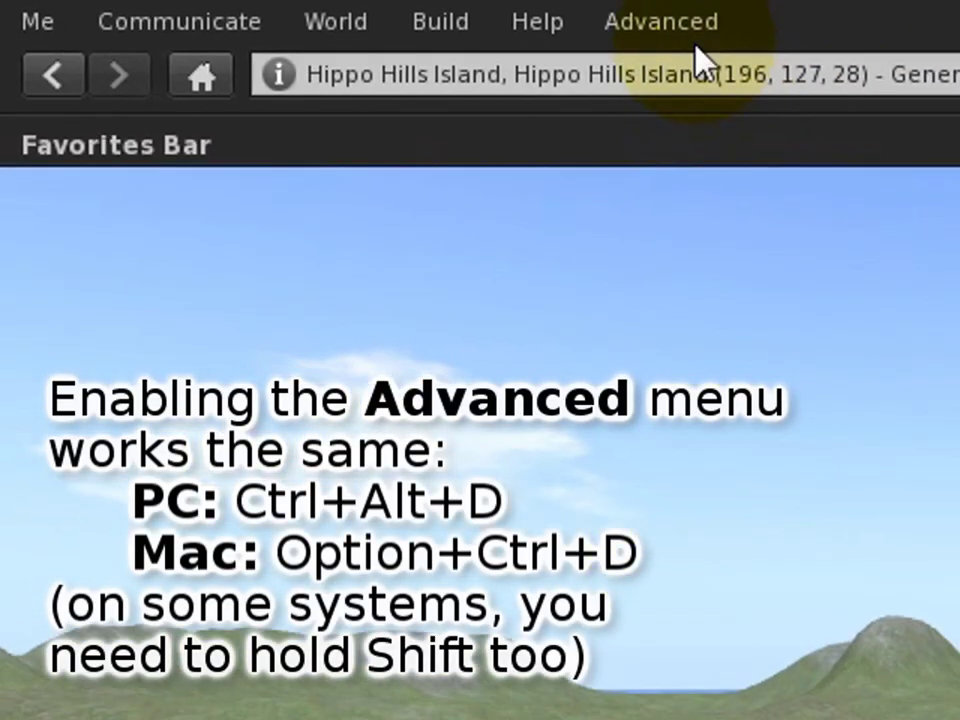
pyautogui.click(575, 30)
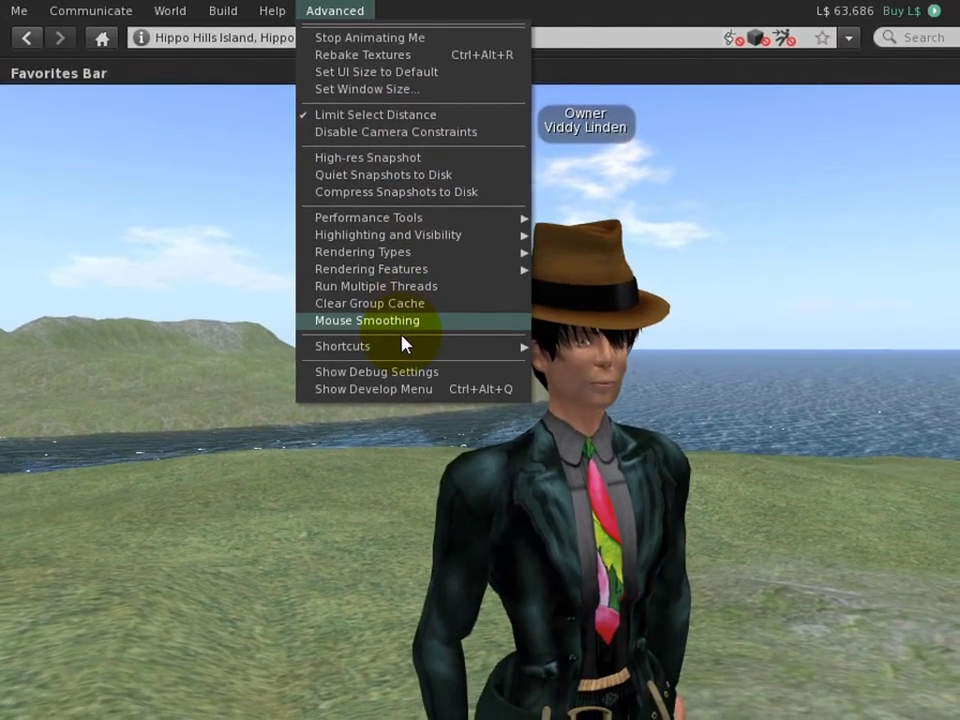
pyautogui.moveTo(650, 570)
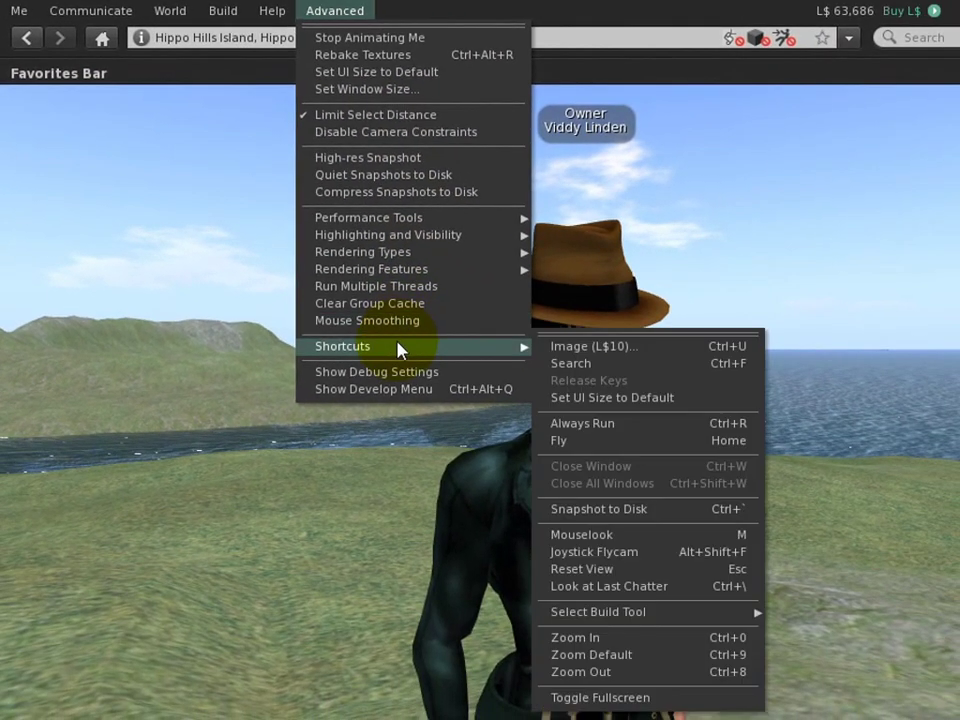
# - Zoom the camera in on the avatar and reset the view
pyautogui.moveTo(624, 630)
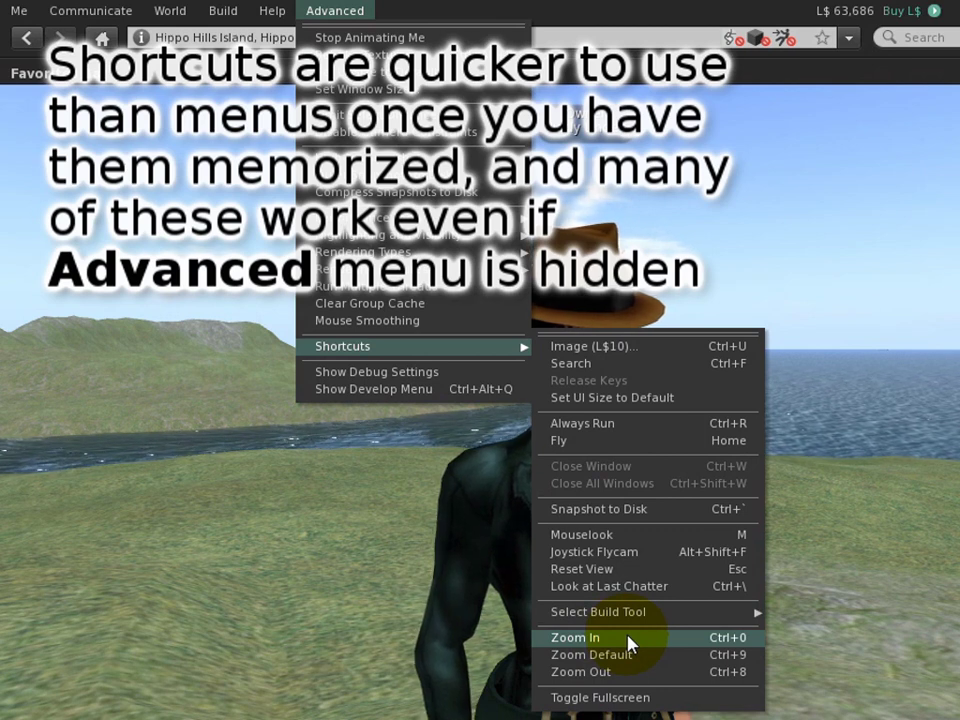
pyautogui.click(628, 643)
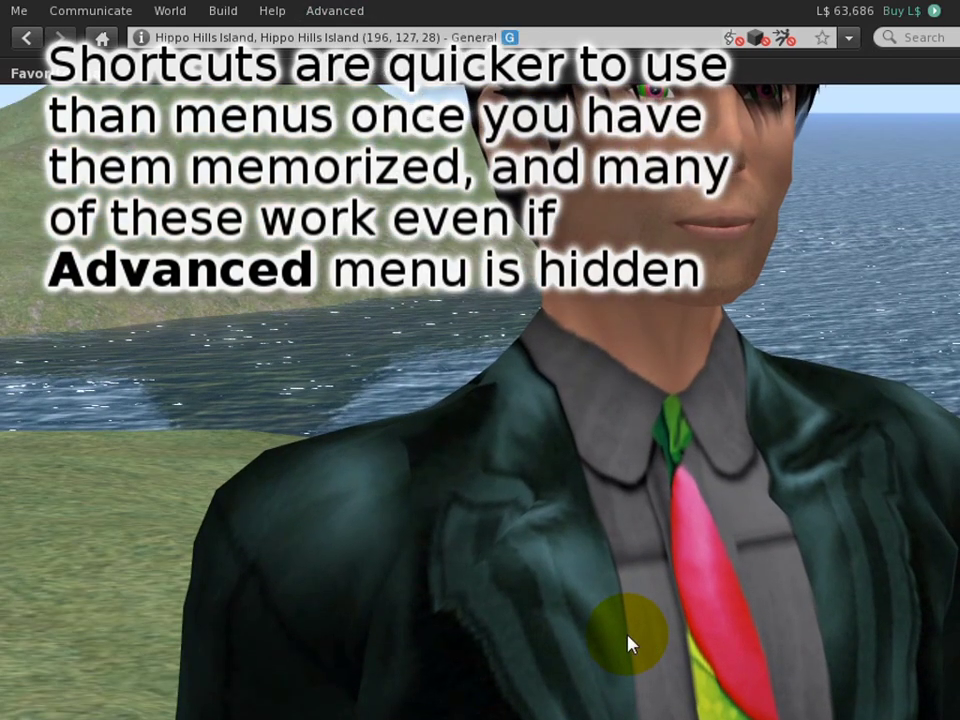
pyautogui.press('Escape')
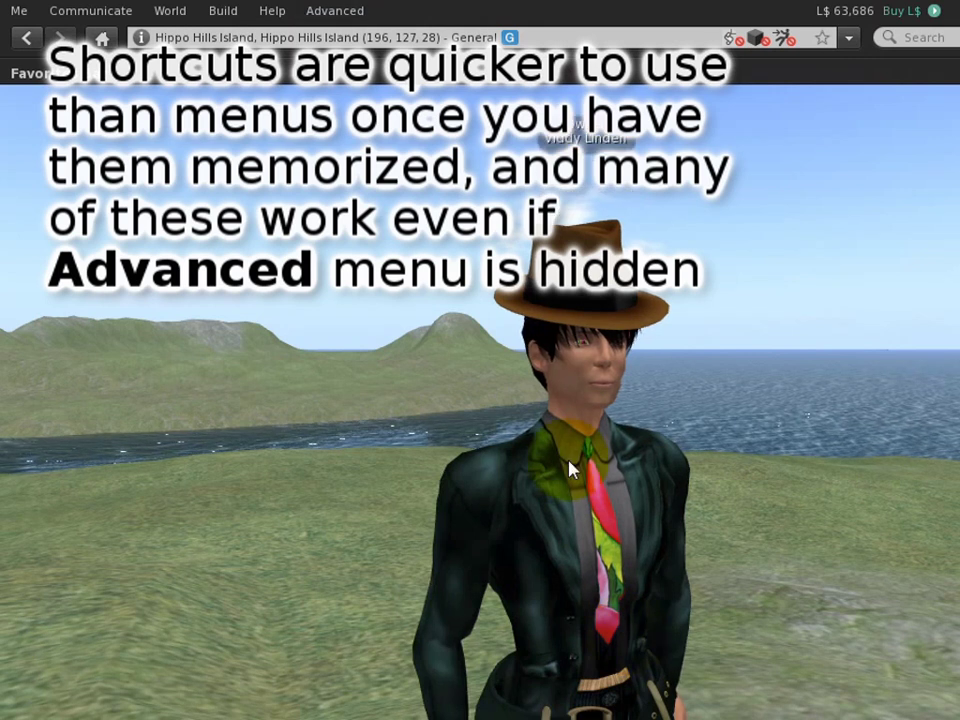
# - Examine the Advanced menu's commands, including the Rendering Types and the Highlighting and Visibility submenus
pyautogui.click(354, 13)
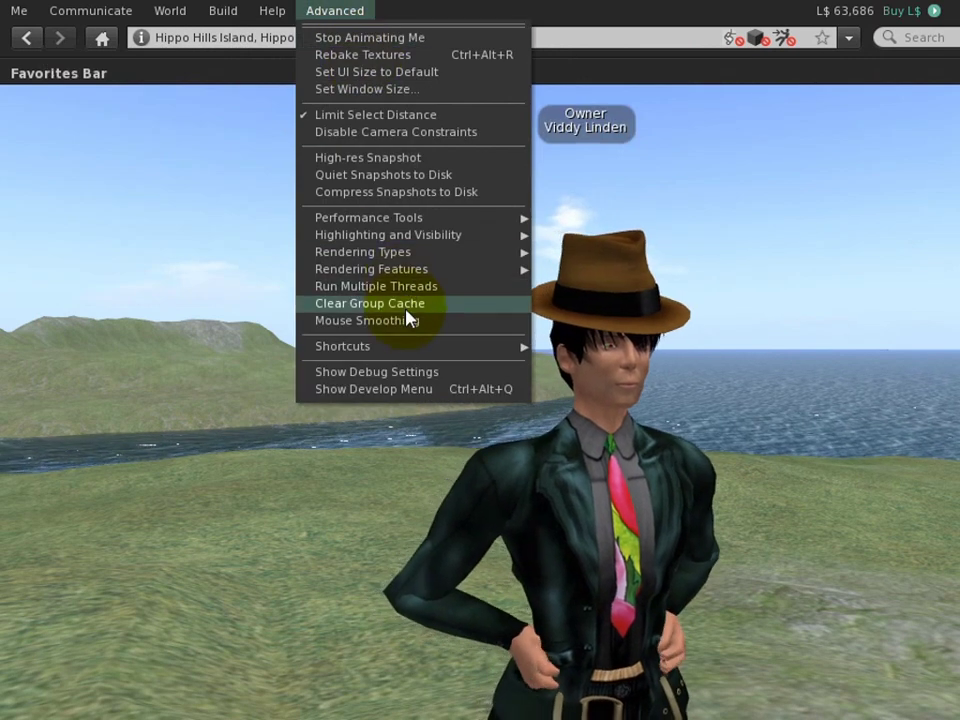
pyautogui.moveTo(438, 246)
pyautogui.moveTo(443, 222)
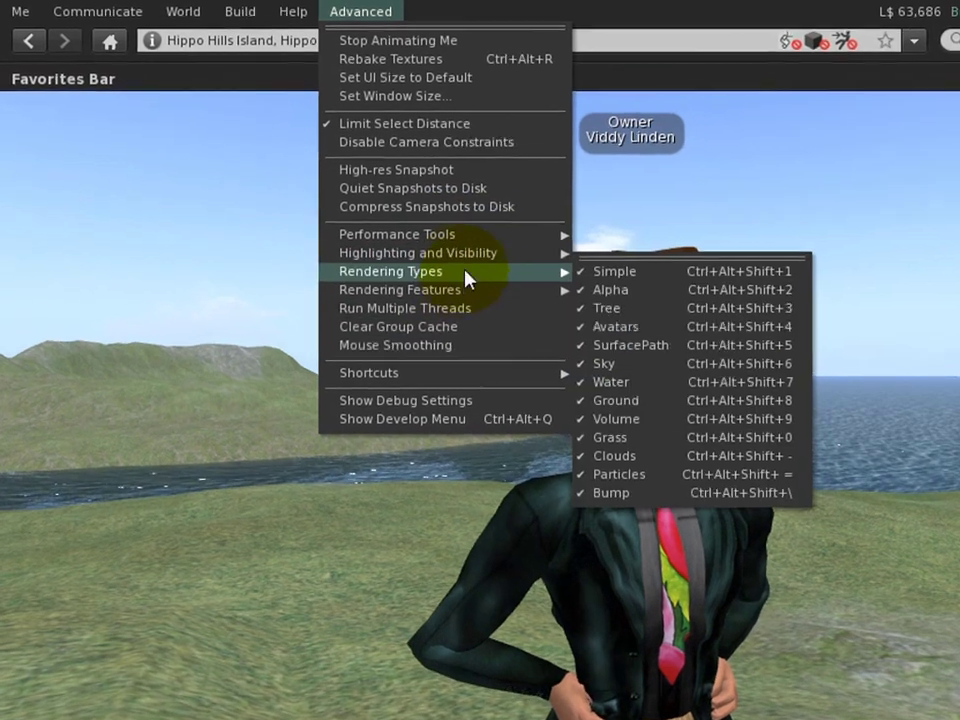
pyautogui.moveTo(433, 238)
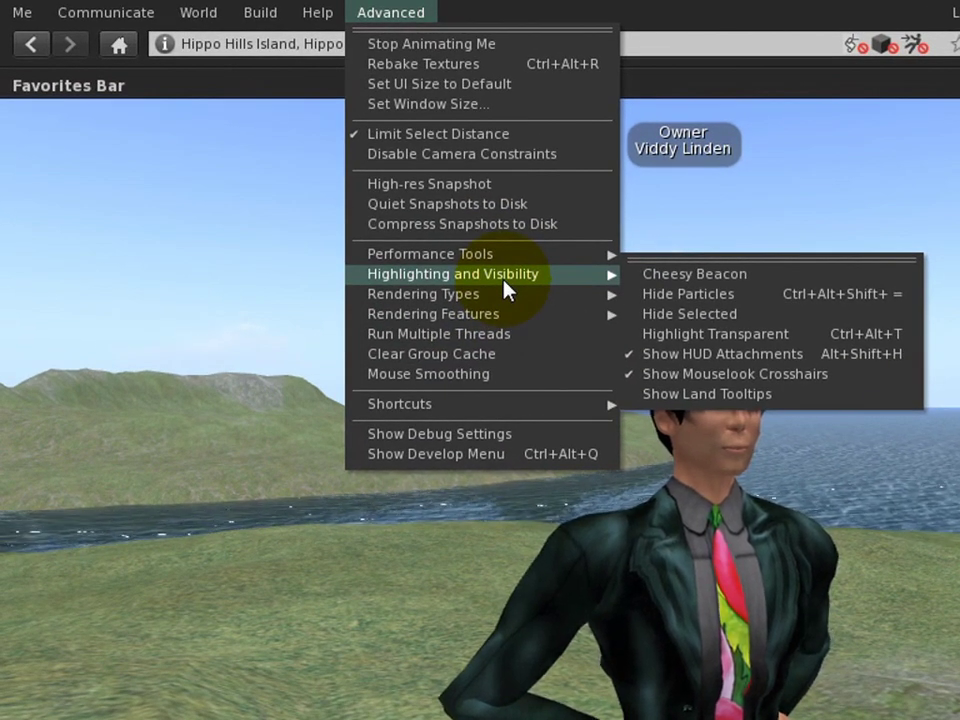
pyautogui.moveTo(497, 305)
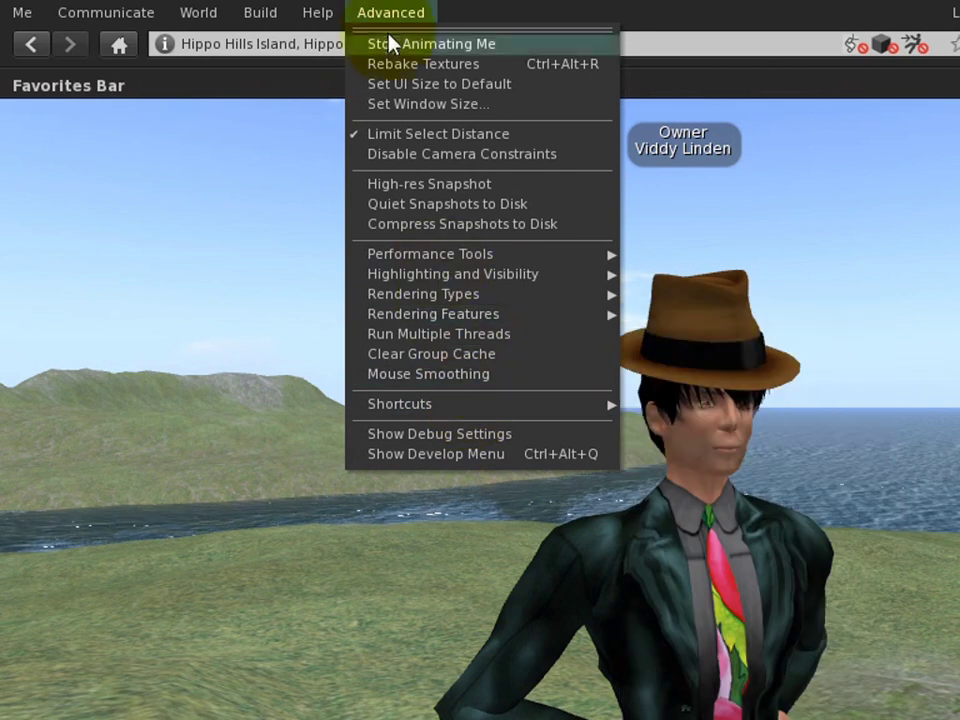
pyautogui.moveTo(422, 405)
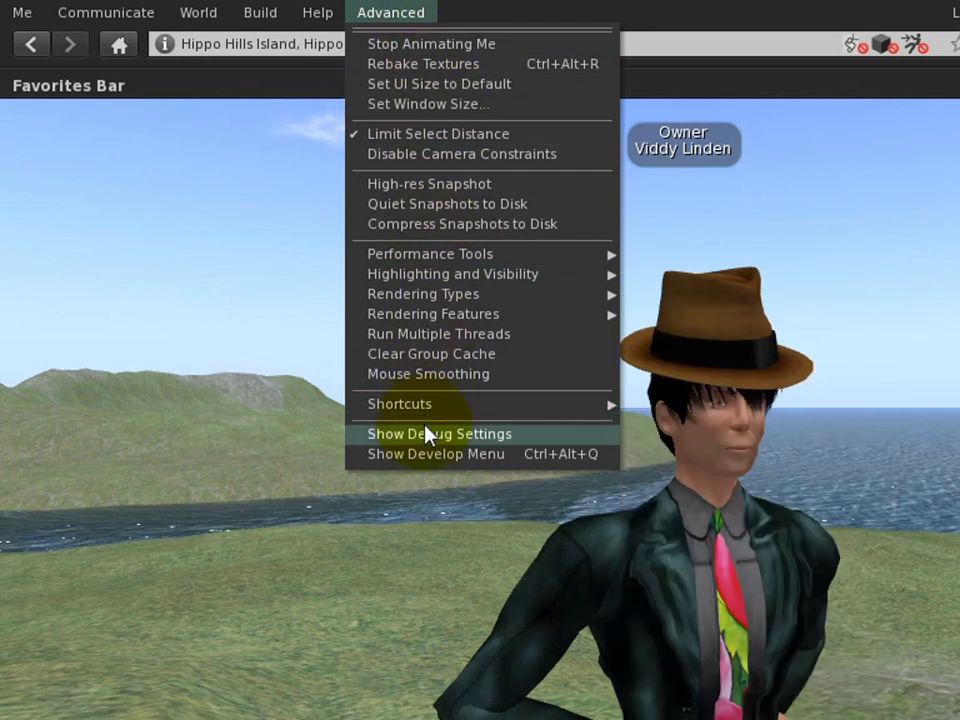
pyautogui.moveTo(447, 258)
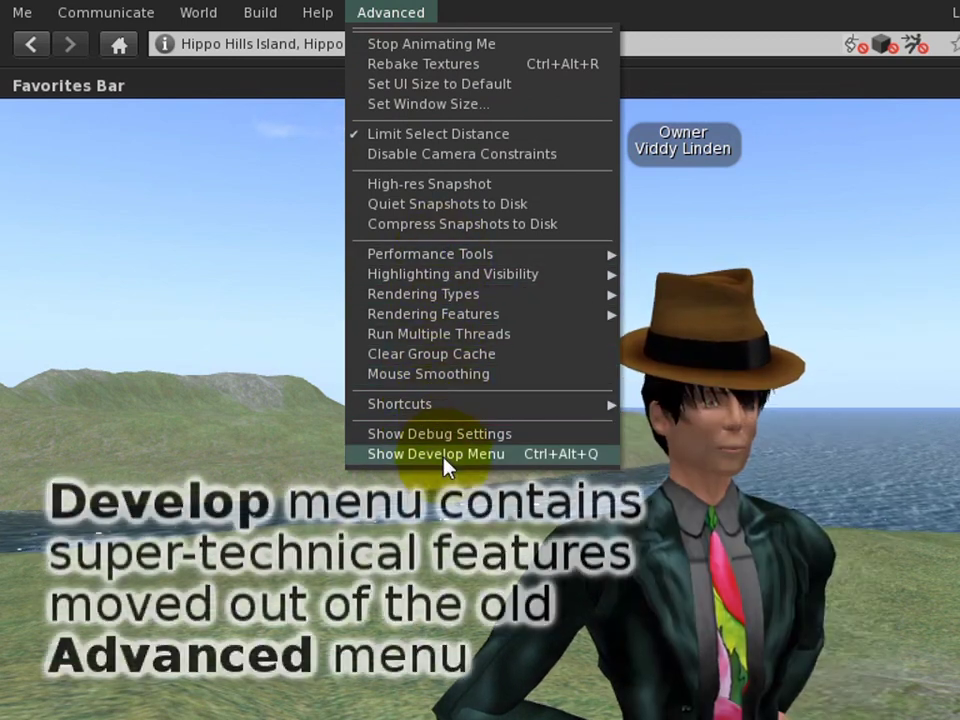
# - Enable the Develop menu and look through its Show Info and Consoles submenus
pyautogui.click(522, 452)
pyautogui.click(486, 15)
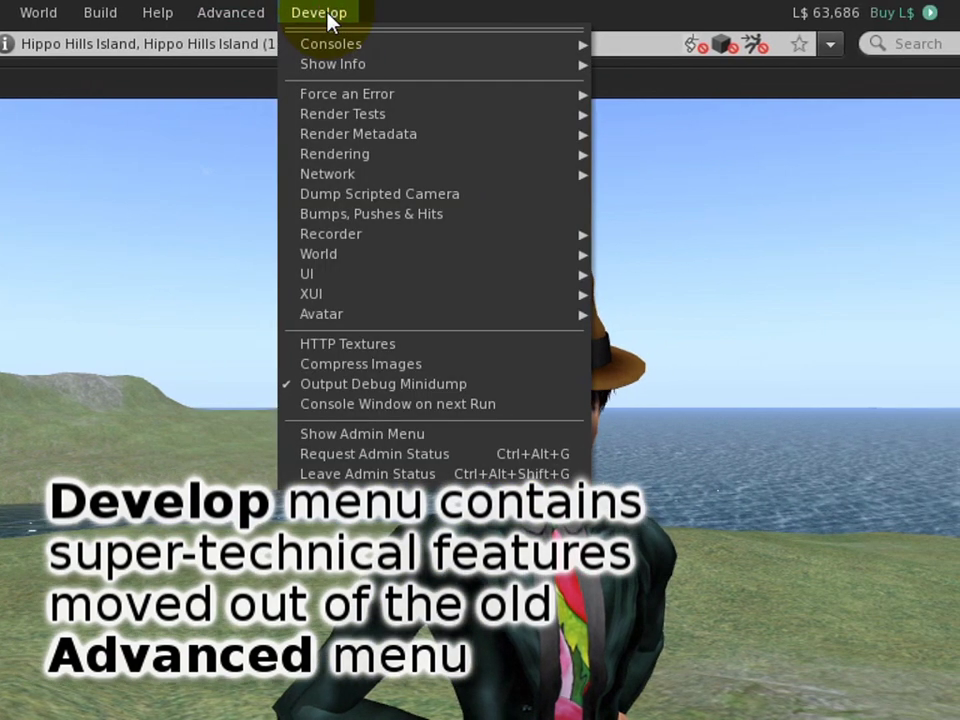
pyautogui.moveTo(374, 101)
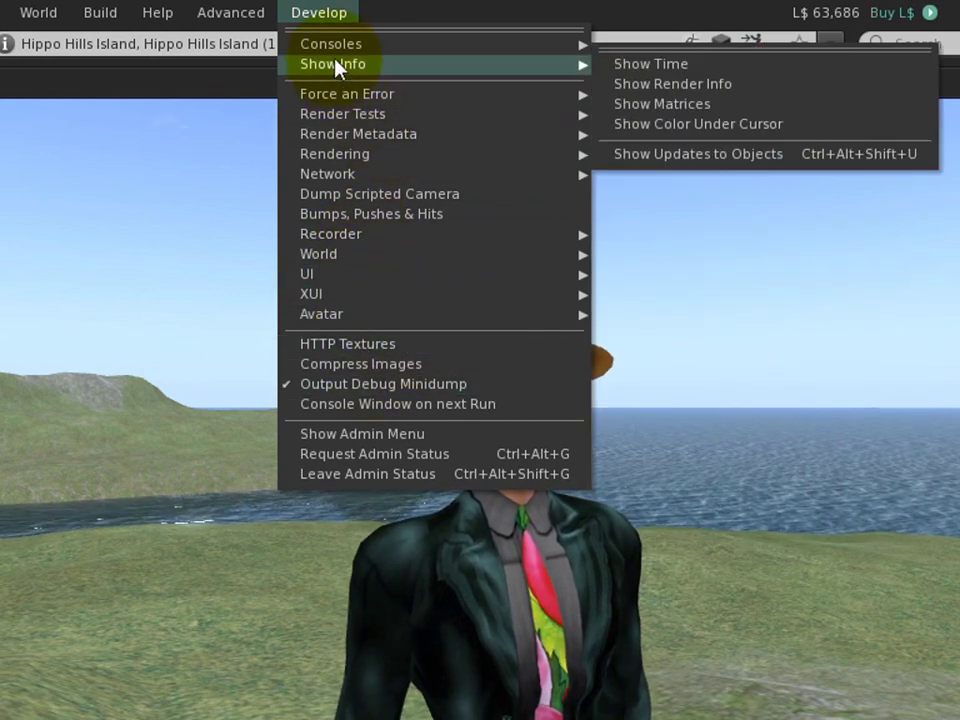
pyautogui.moveTo(336, 46)
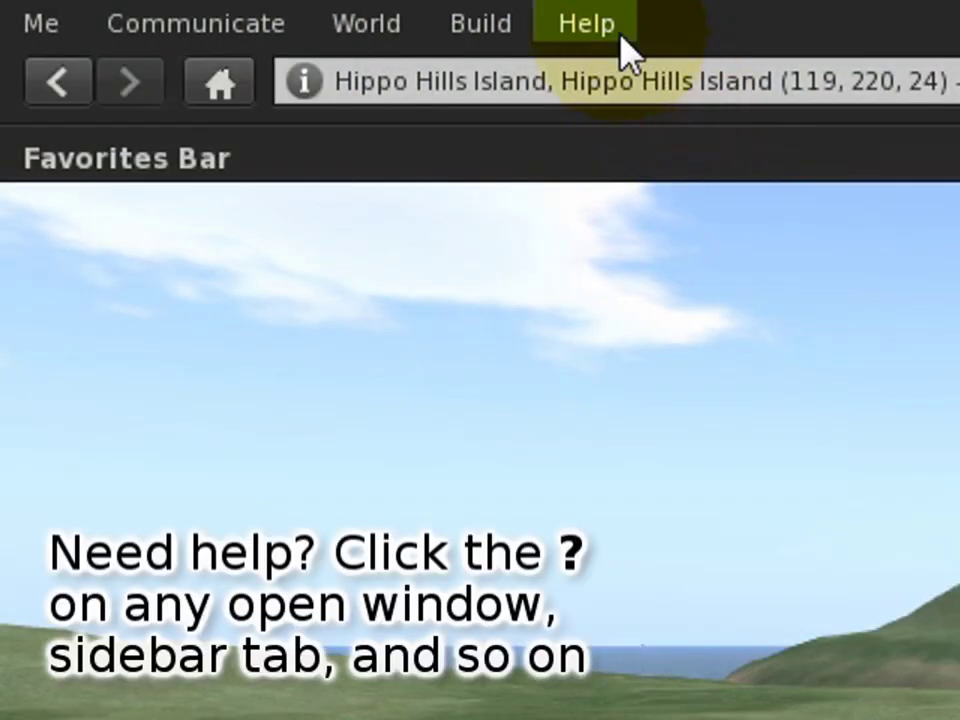
# - Open Second Life Help and bring up the help page for the Nearby Chat window
pyautogui.click(614, 29)
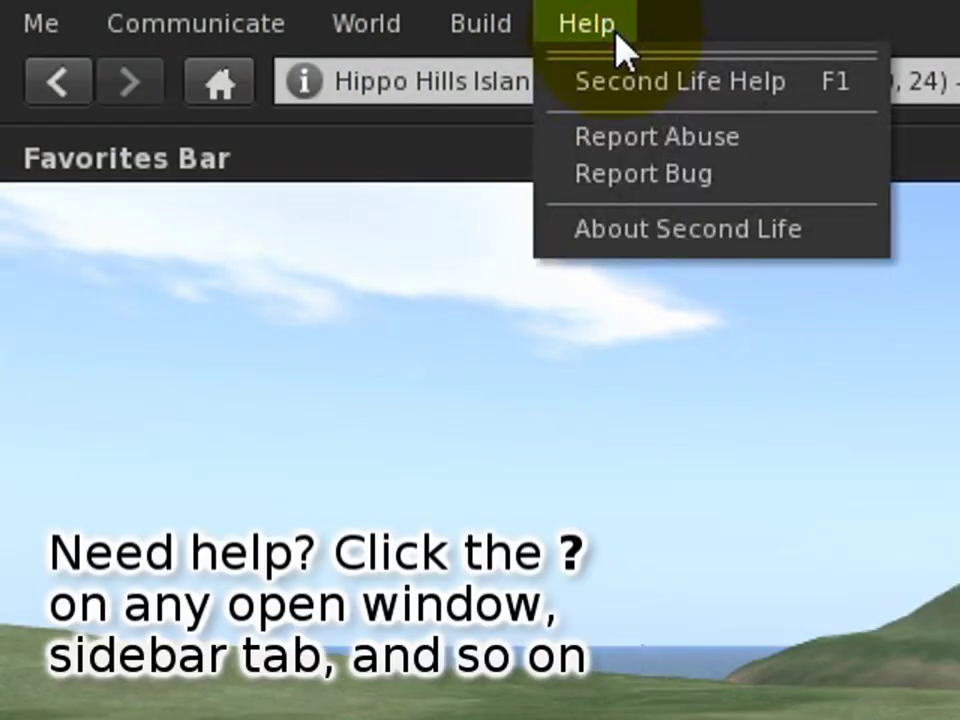
pyautogui.click(795, 82)
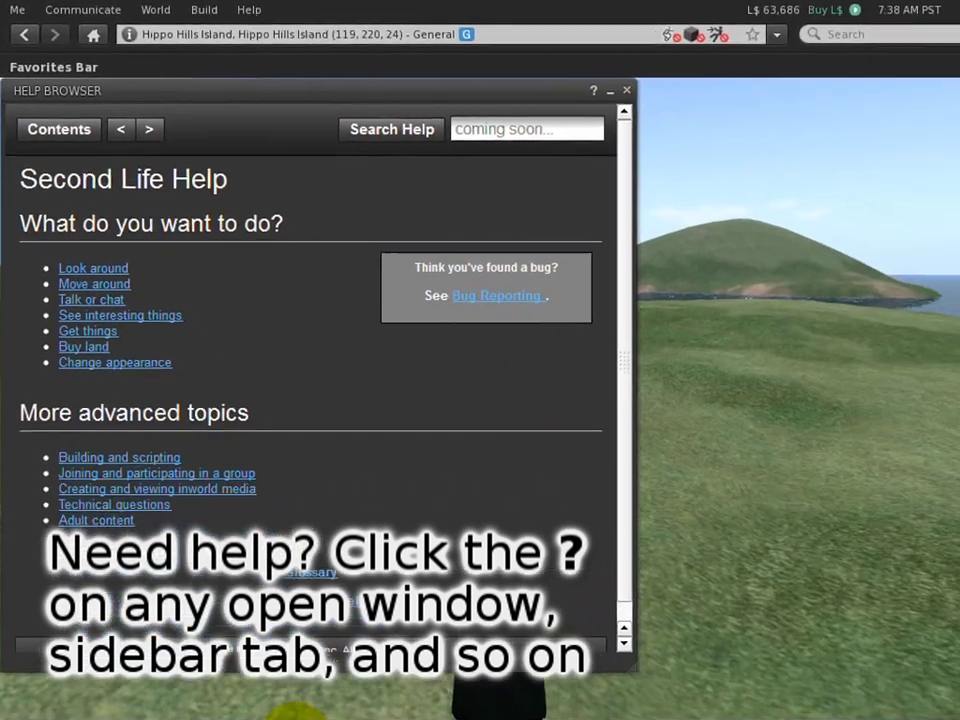
pyautogui.click(287, 704)
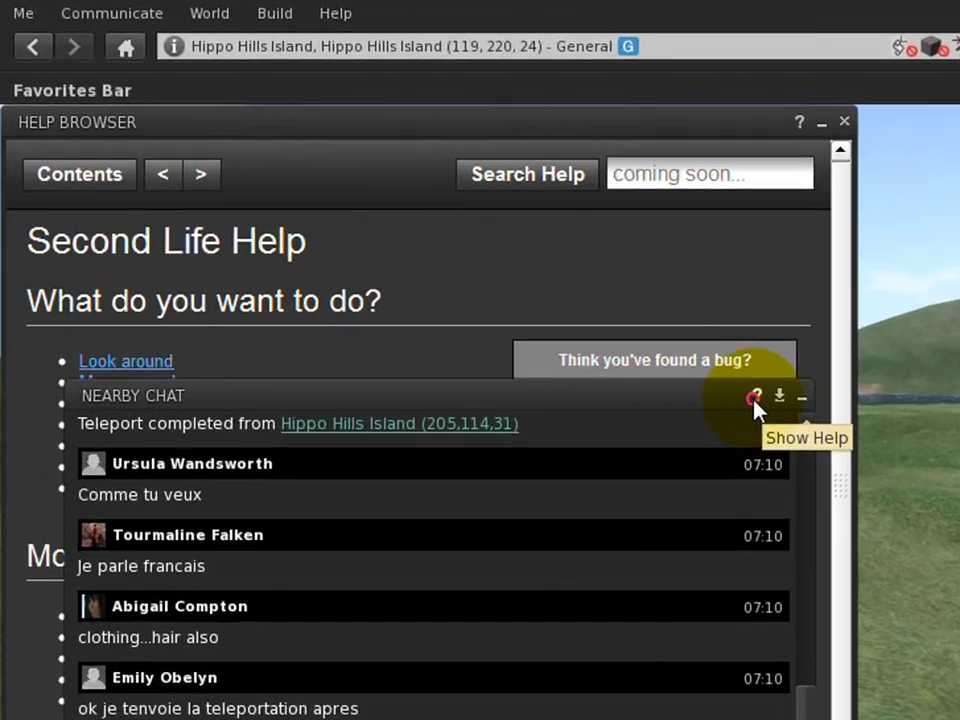
pyautogui.click(755, 400)
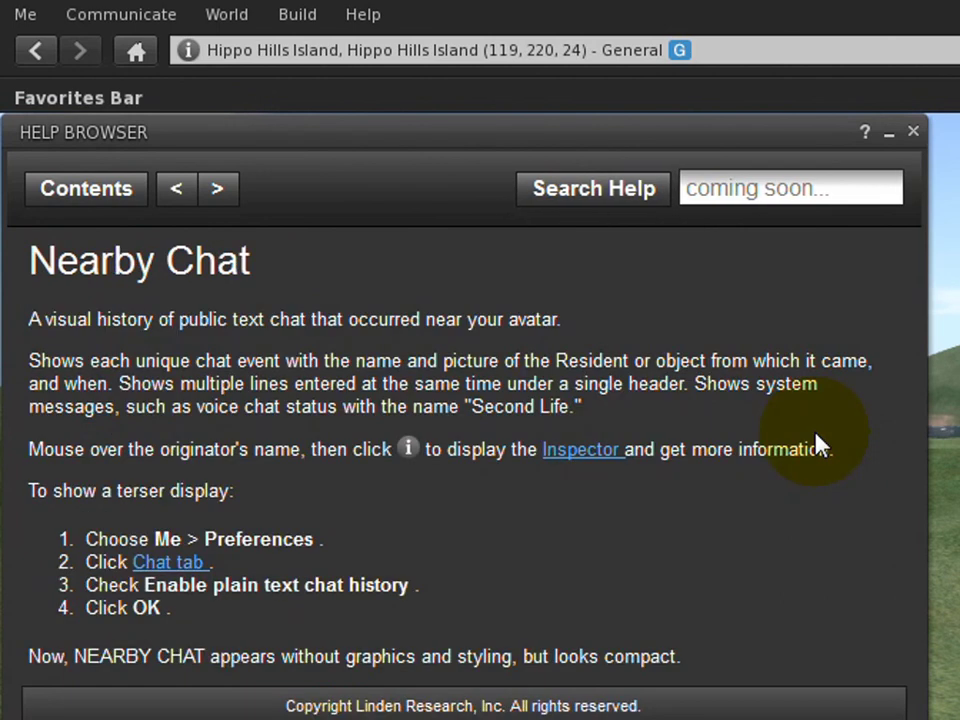